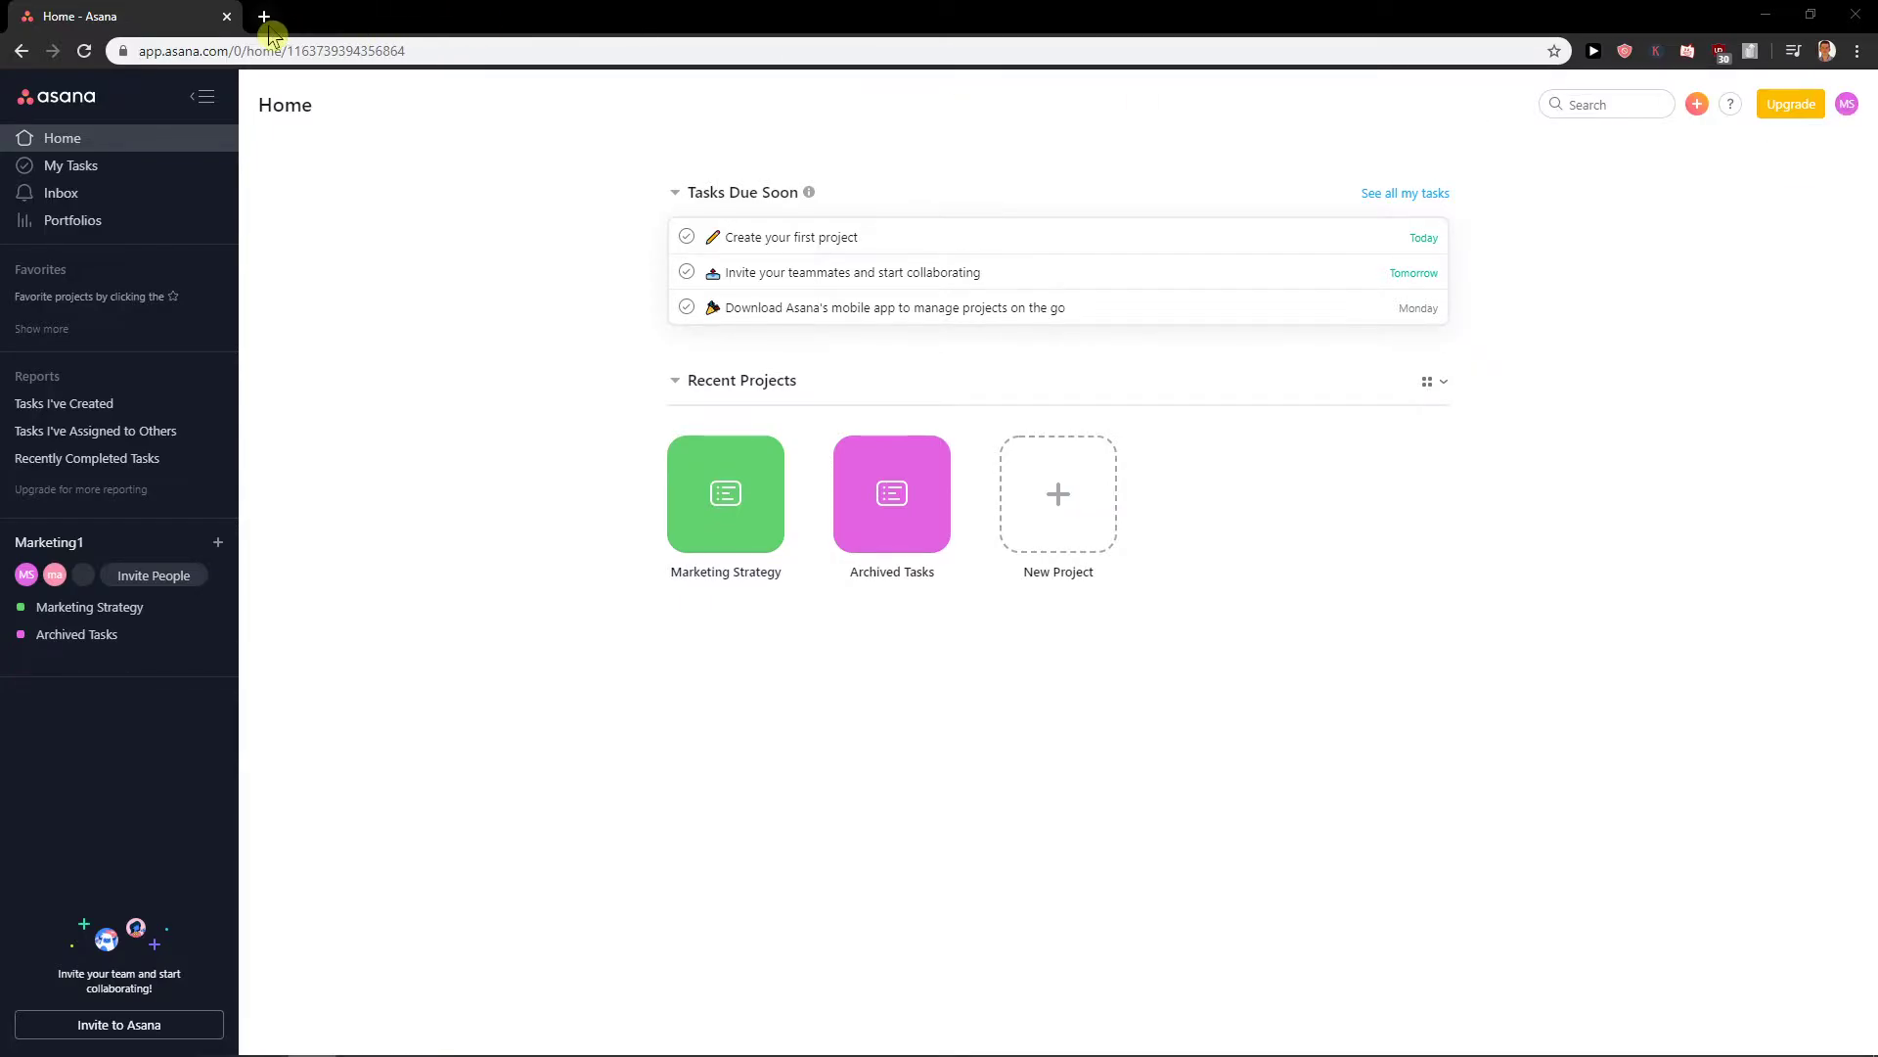
Open Asana's My Profile Settings and search Google for 'black color' in a new tab
left_click(1847, 107)
left_click(1695, 328)
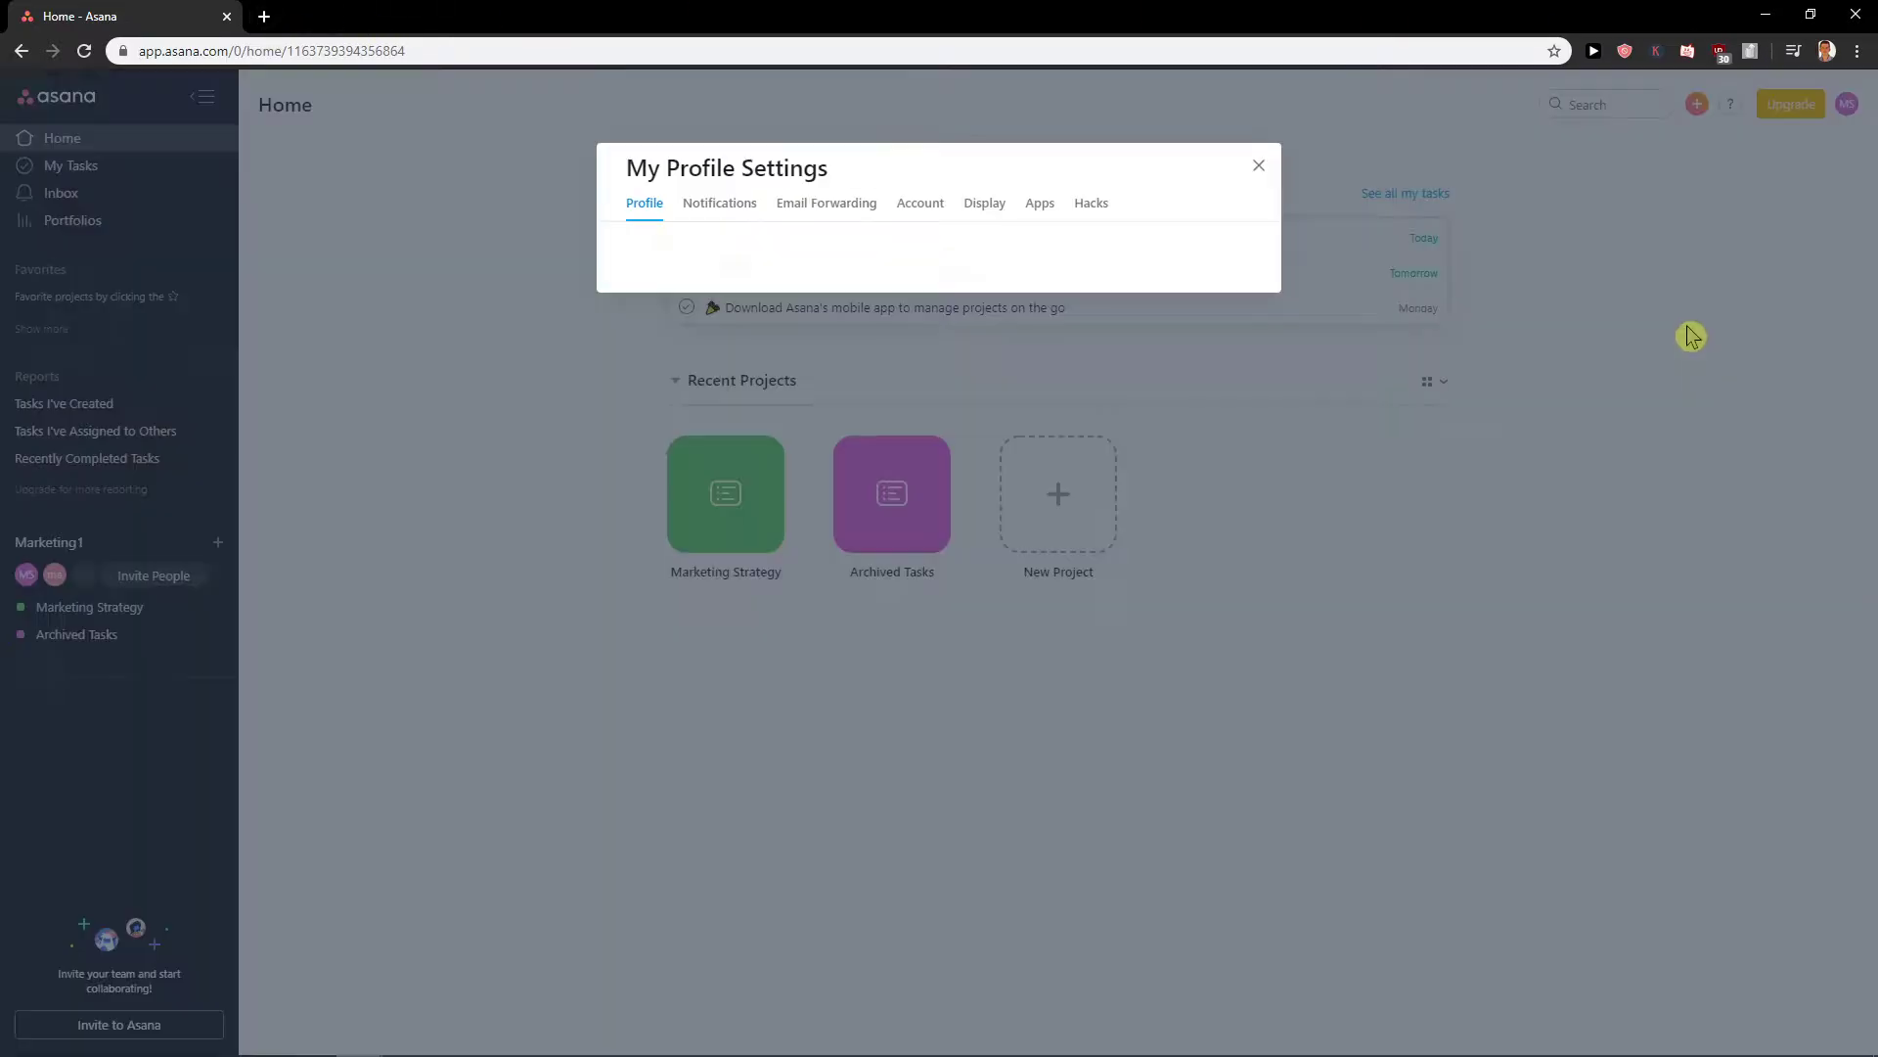
left_click(264, 17)
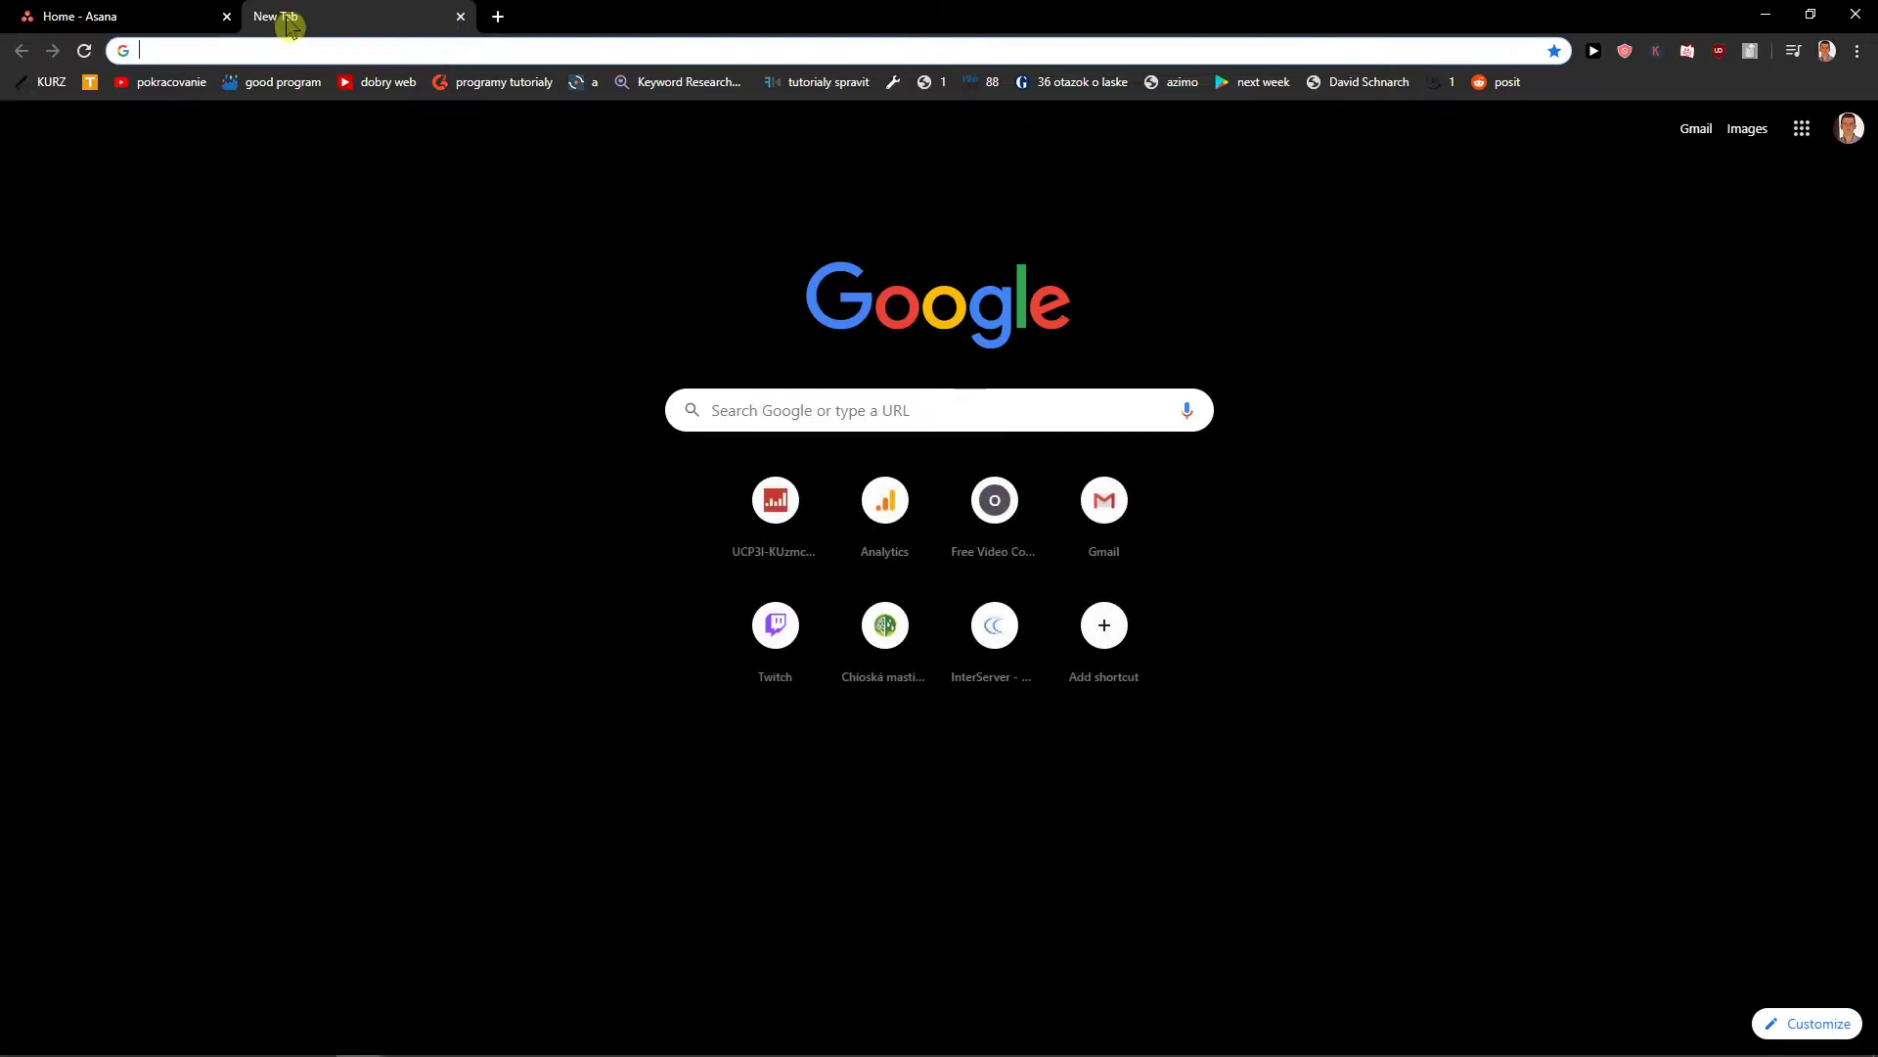
type("black color")
key("Return")
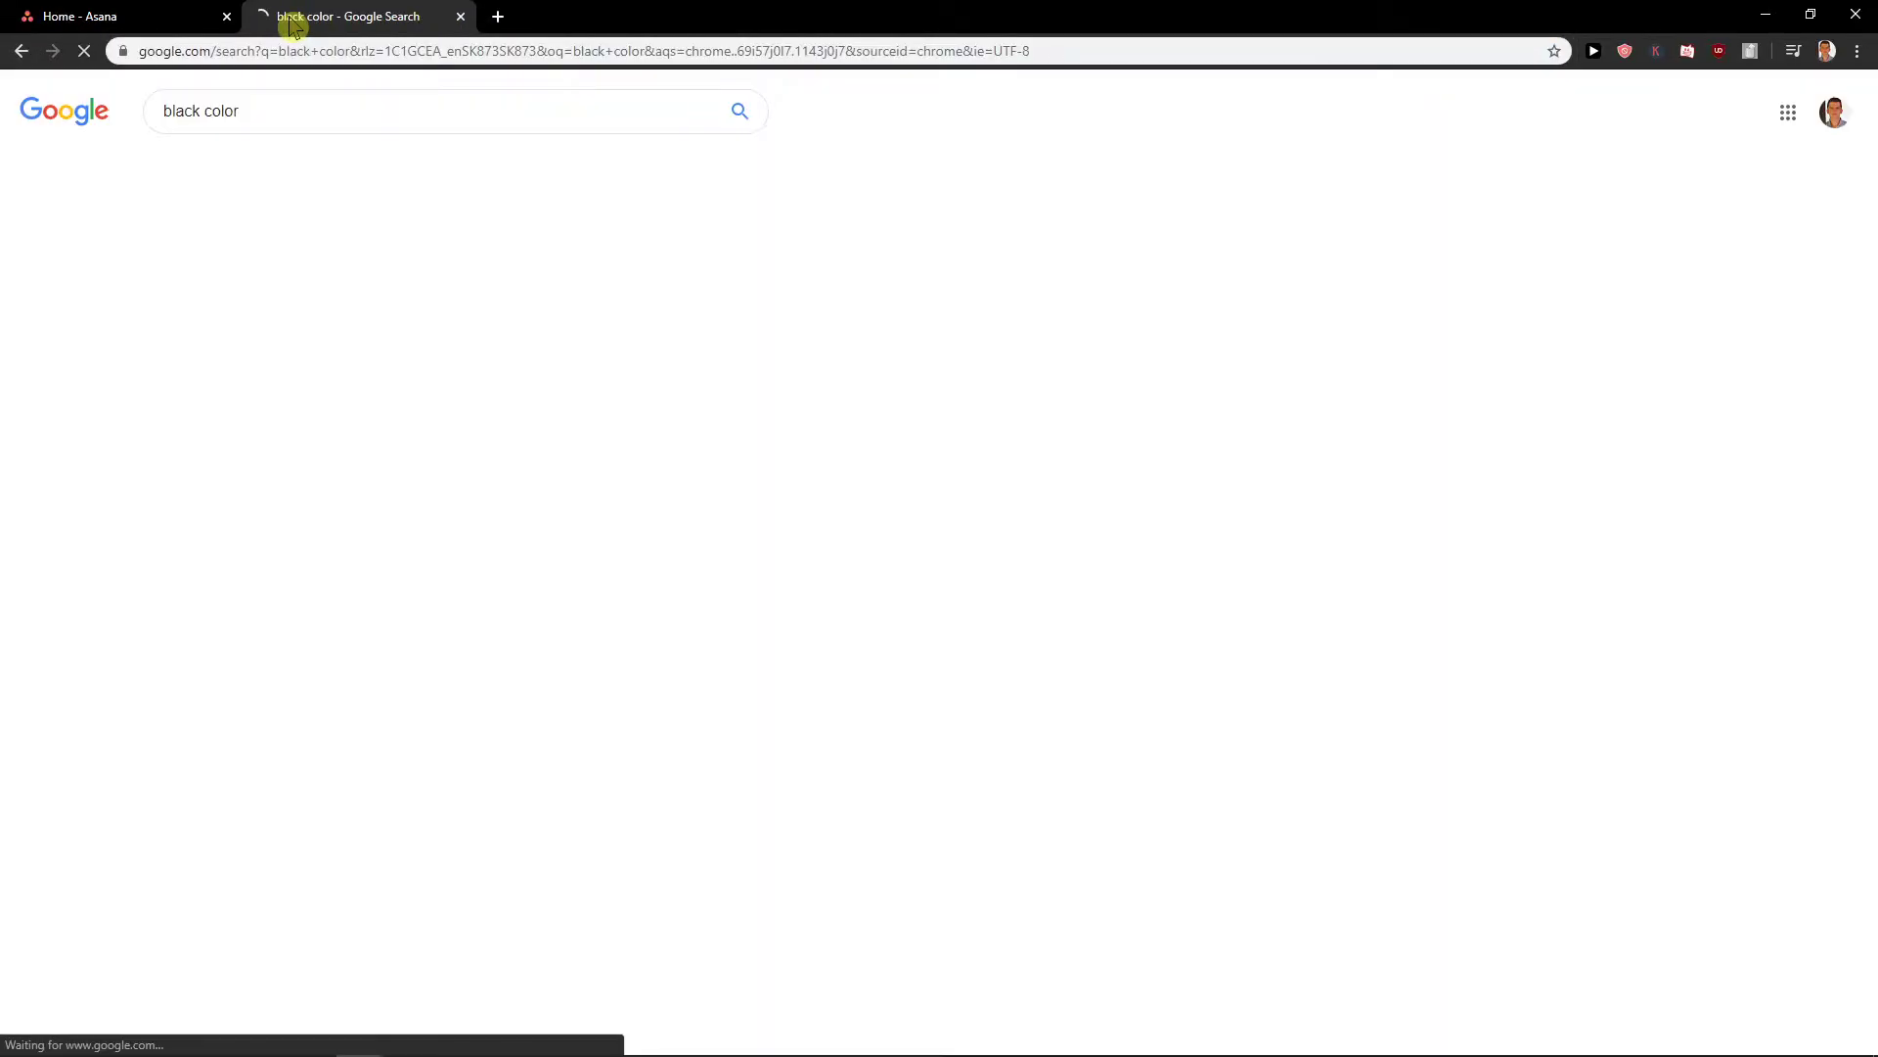
Launch Paint, fill the canvas black, and shrink it to about 160 × 146 px
key("super")
type("paint")
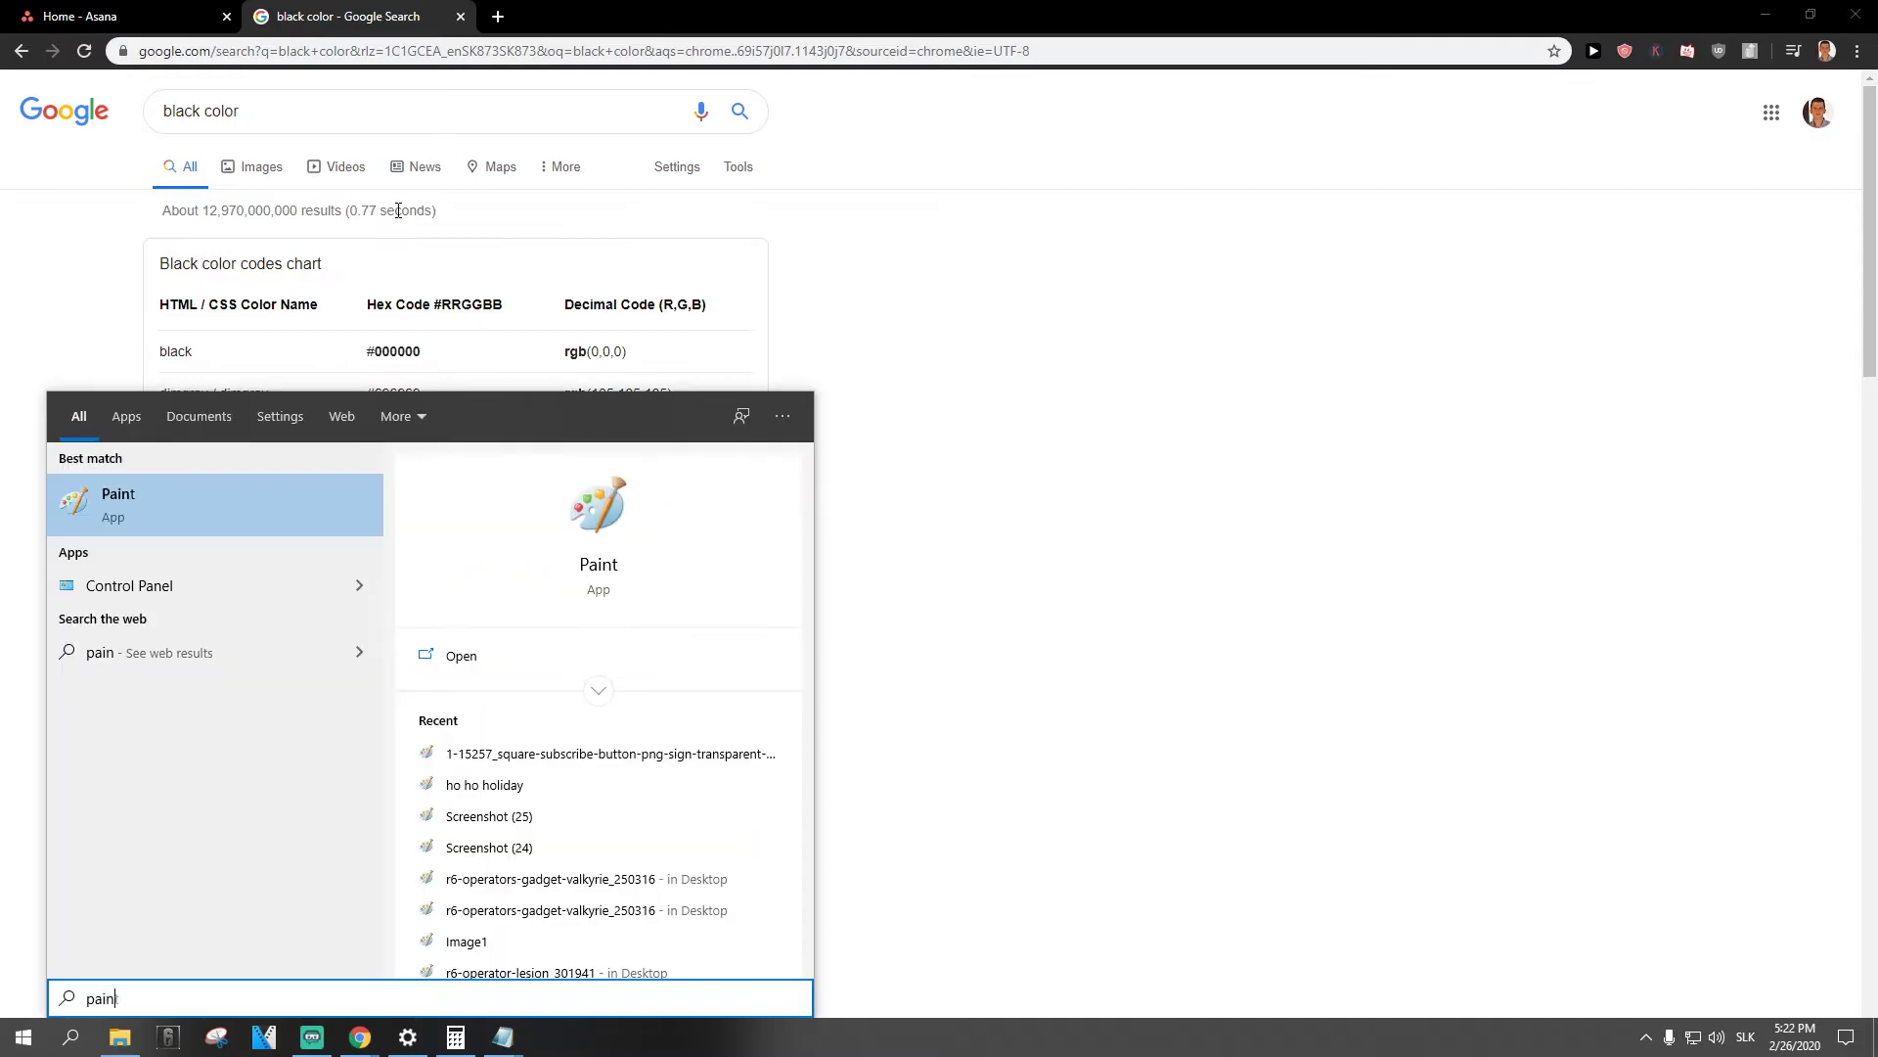
key("Return")
left_click(534, 314)
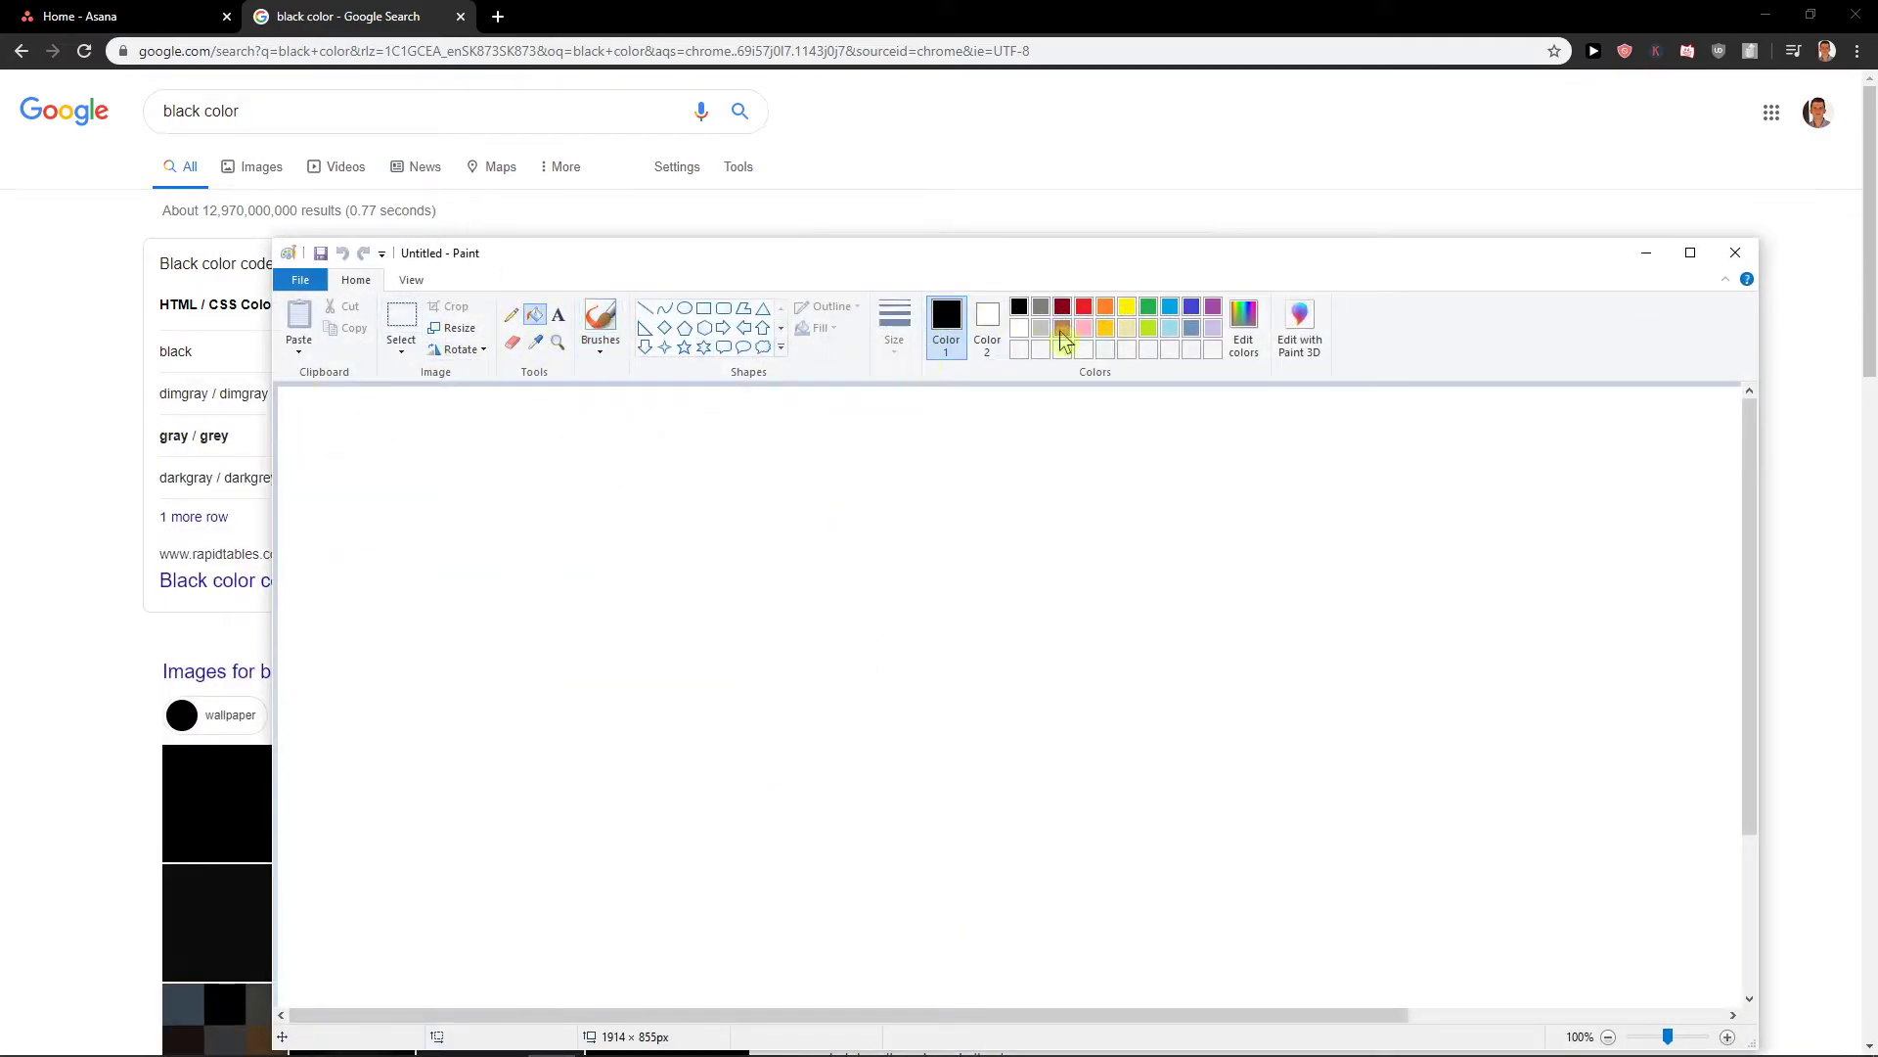
left_click(1513, 665)
scroll(1512, 665, "down", 2)
scroll(1468, 700, "up", 1)
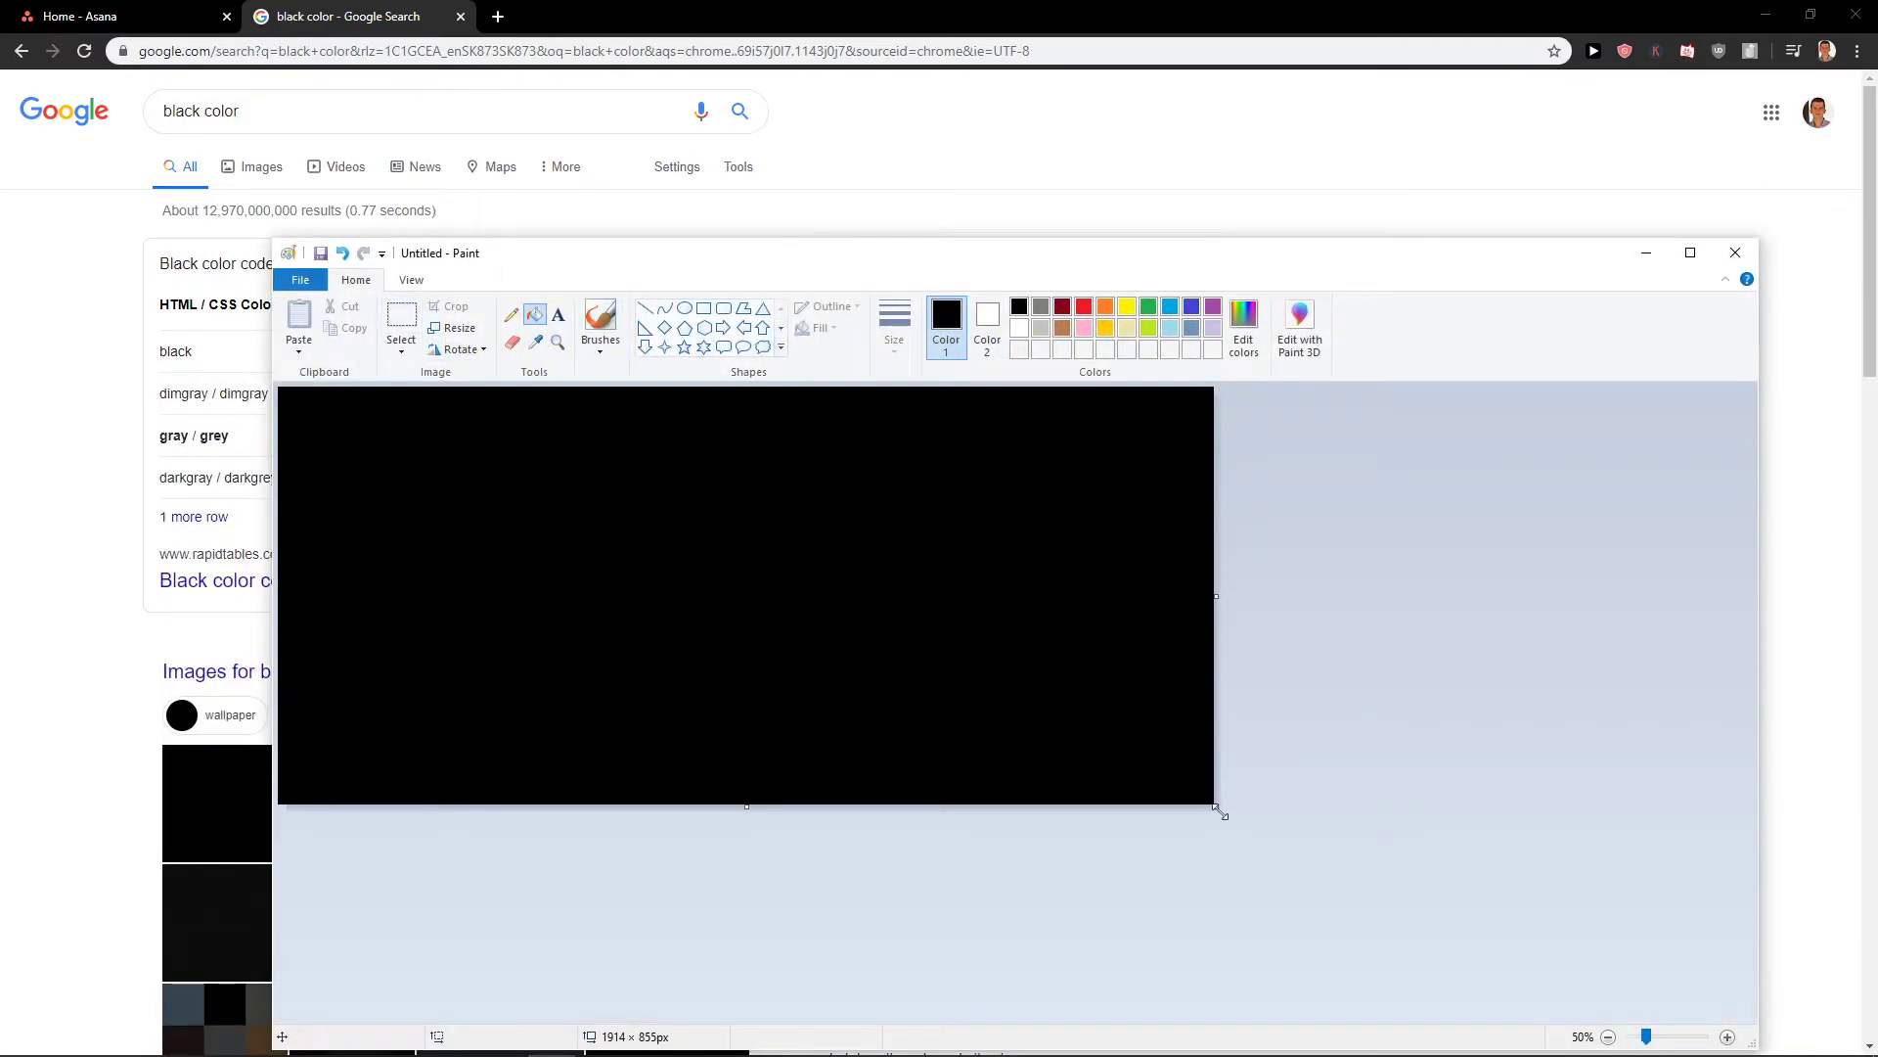
mouse_move(1216, 806)
left_mouse_down()
mouse_move(404, 496)
mouse_move(359, 458)
left_mouse_up()
left_click(320, 253)
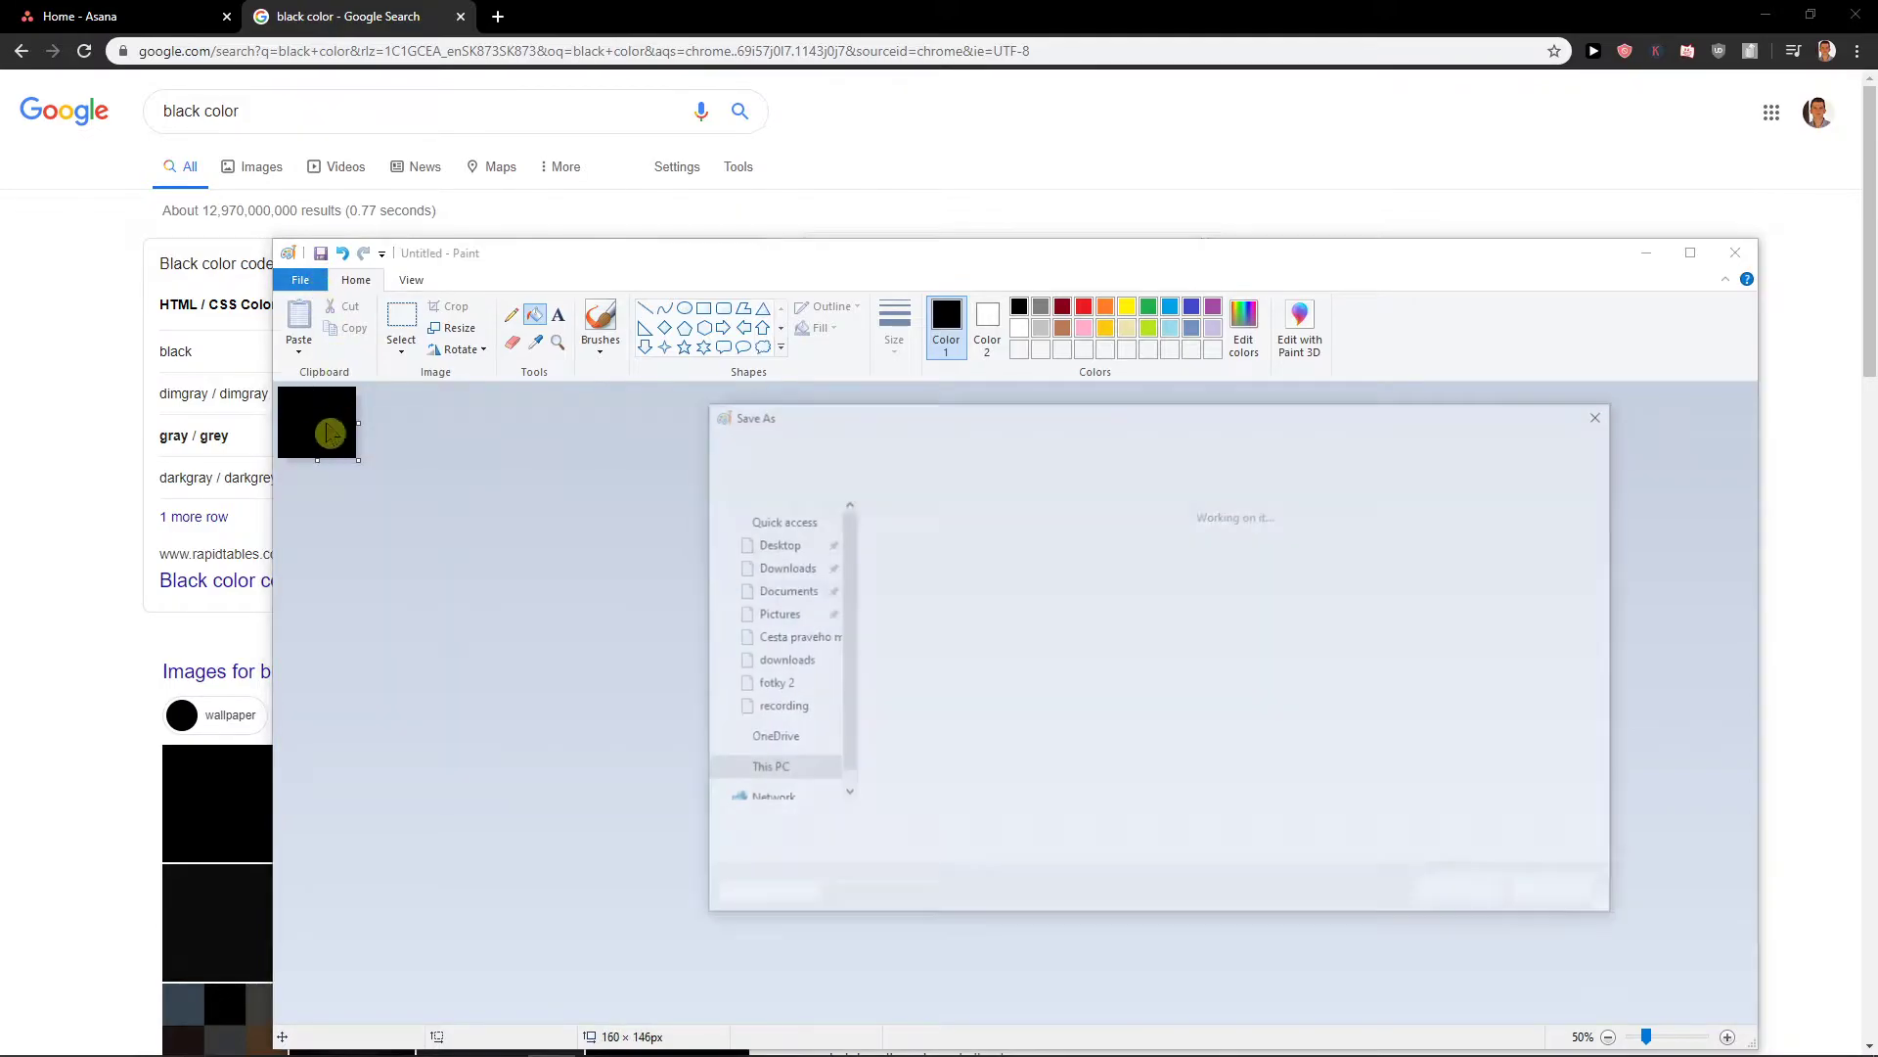
Save the black image and upload the Desktop 'Untitled' file as the Asana profile photo
left_click(1463, 892)
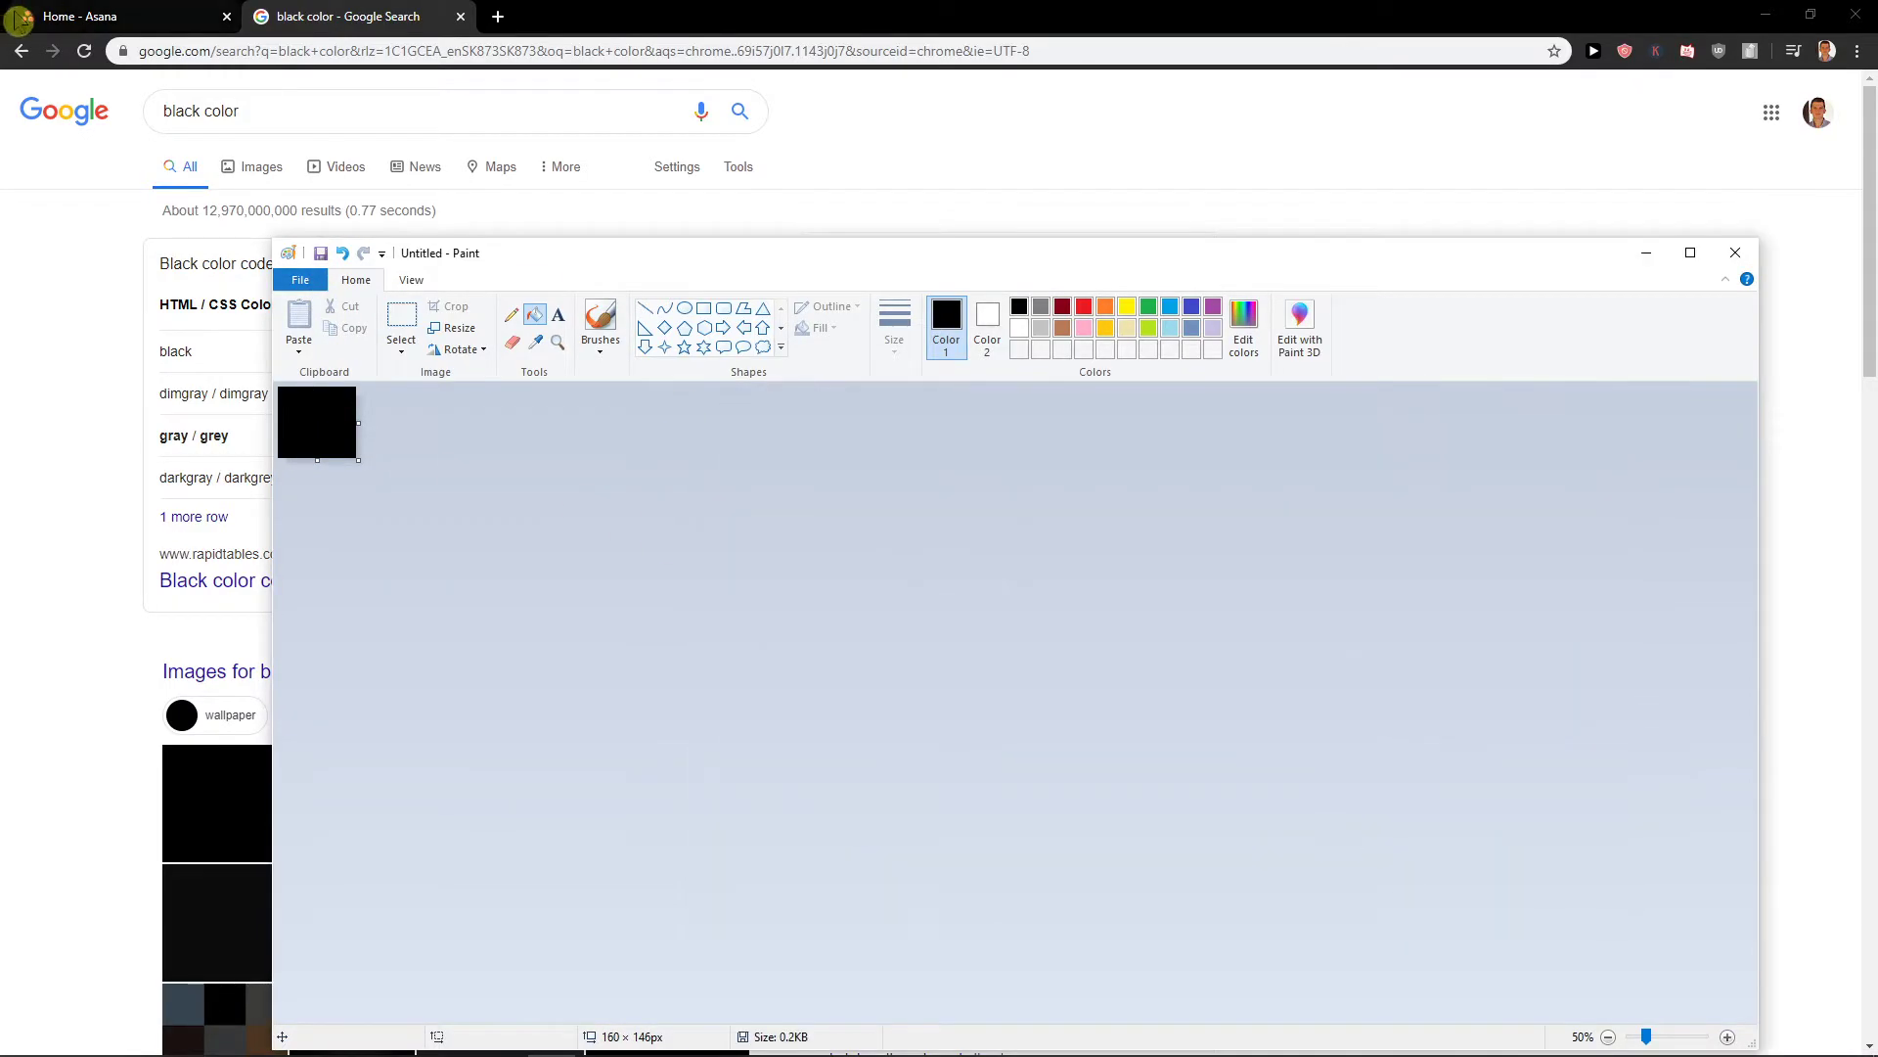
left_click(650, 294)
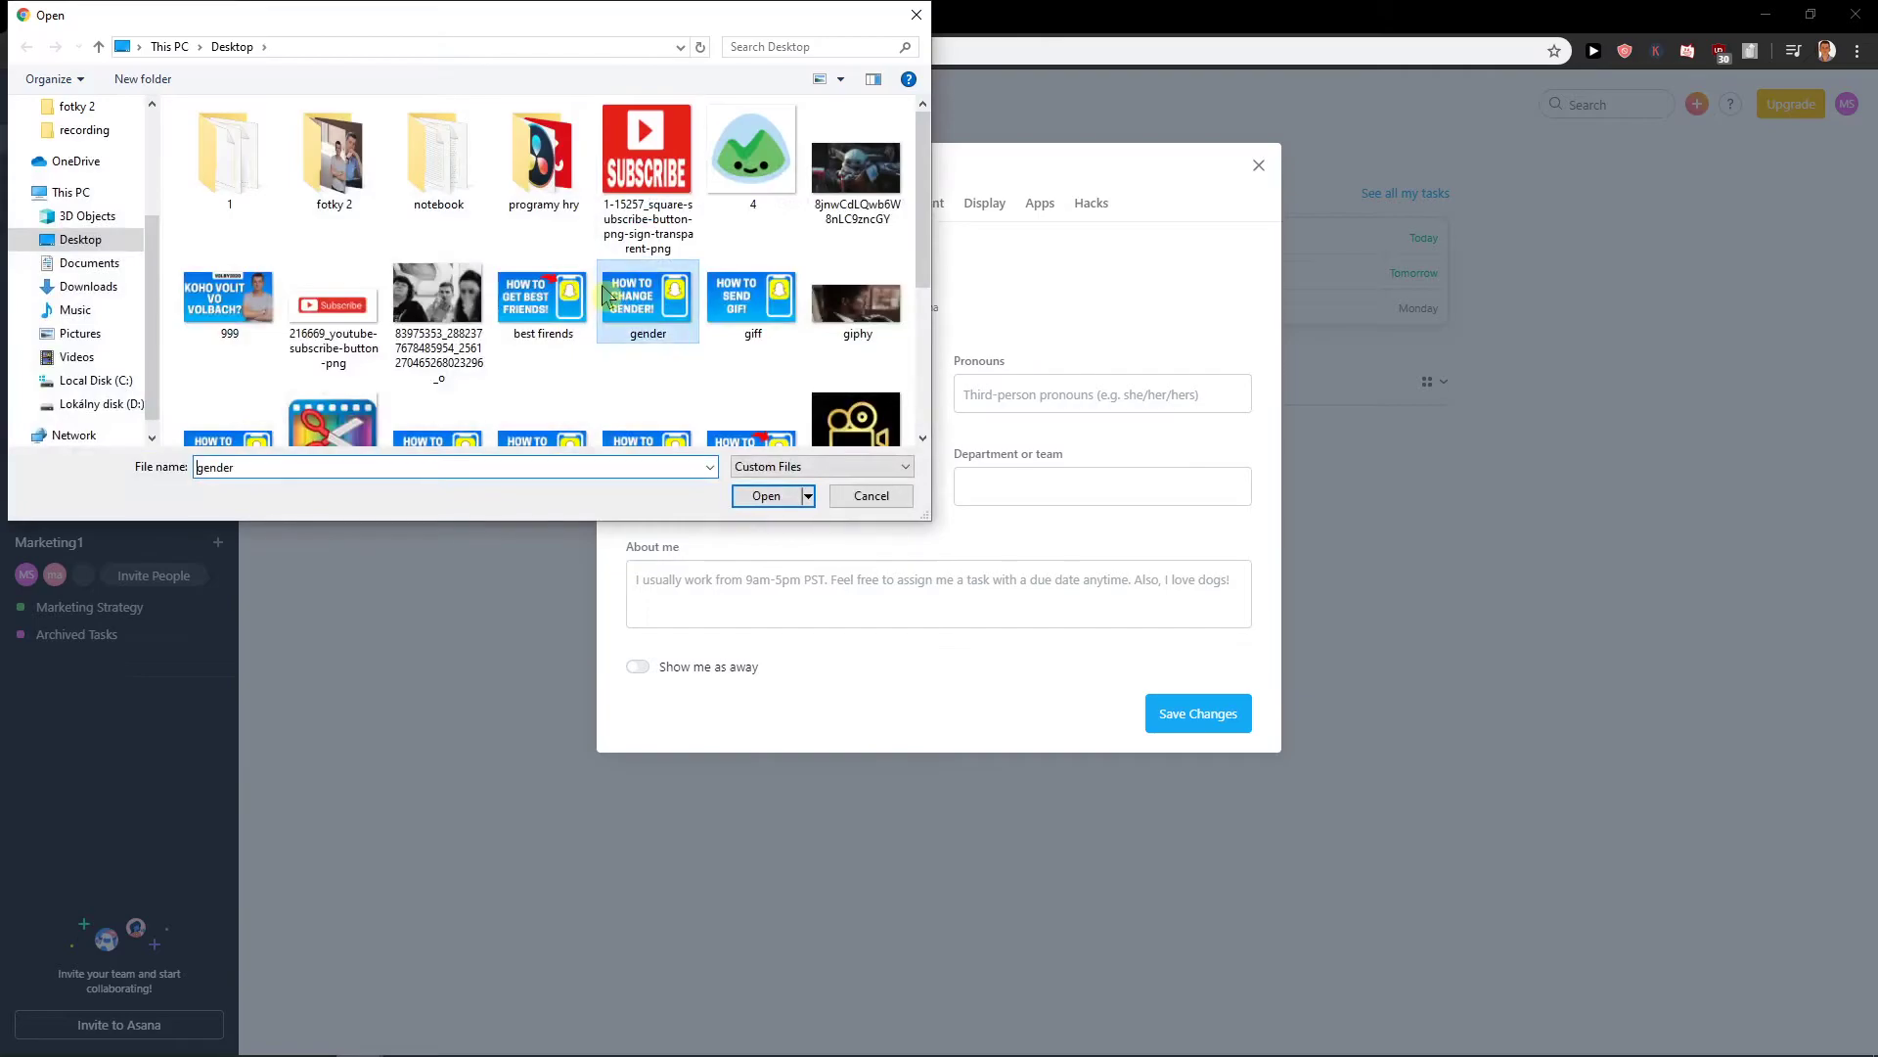
type("uj")
left_click(752, 301)
scroll(771, 329, "down", 2)
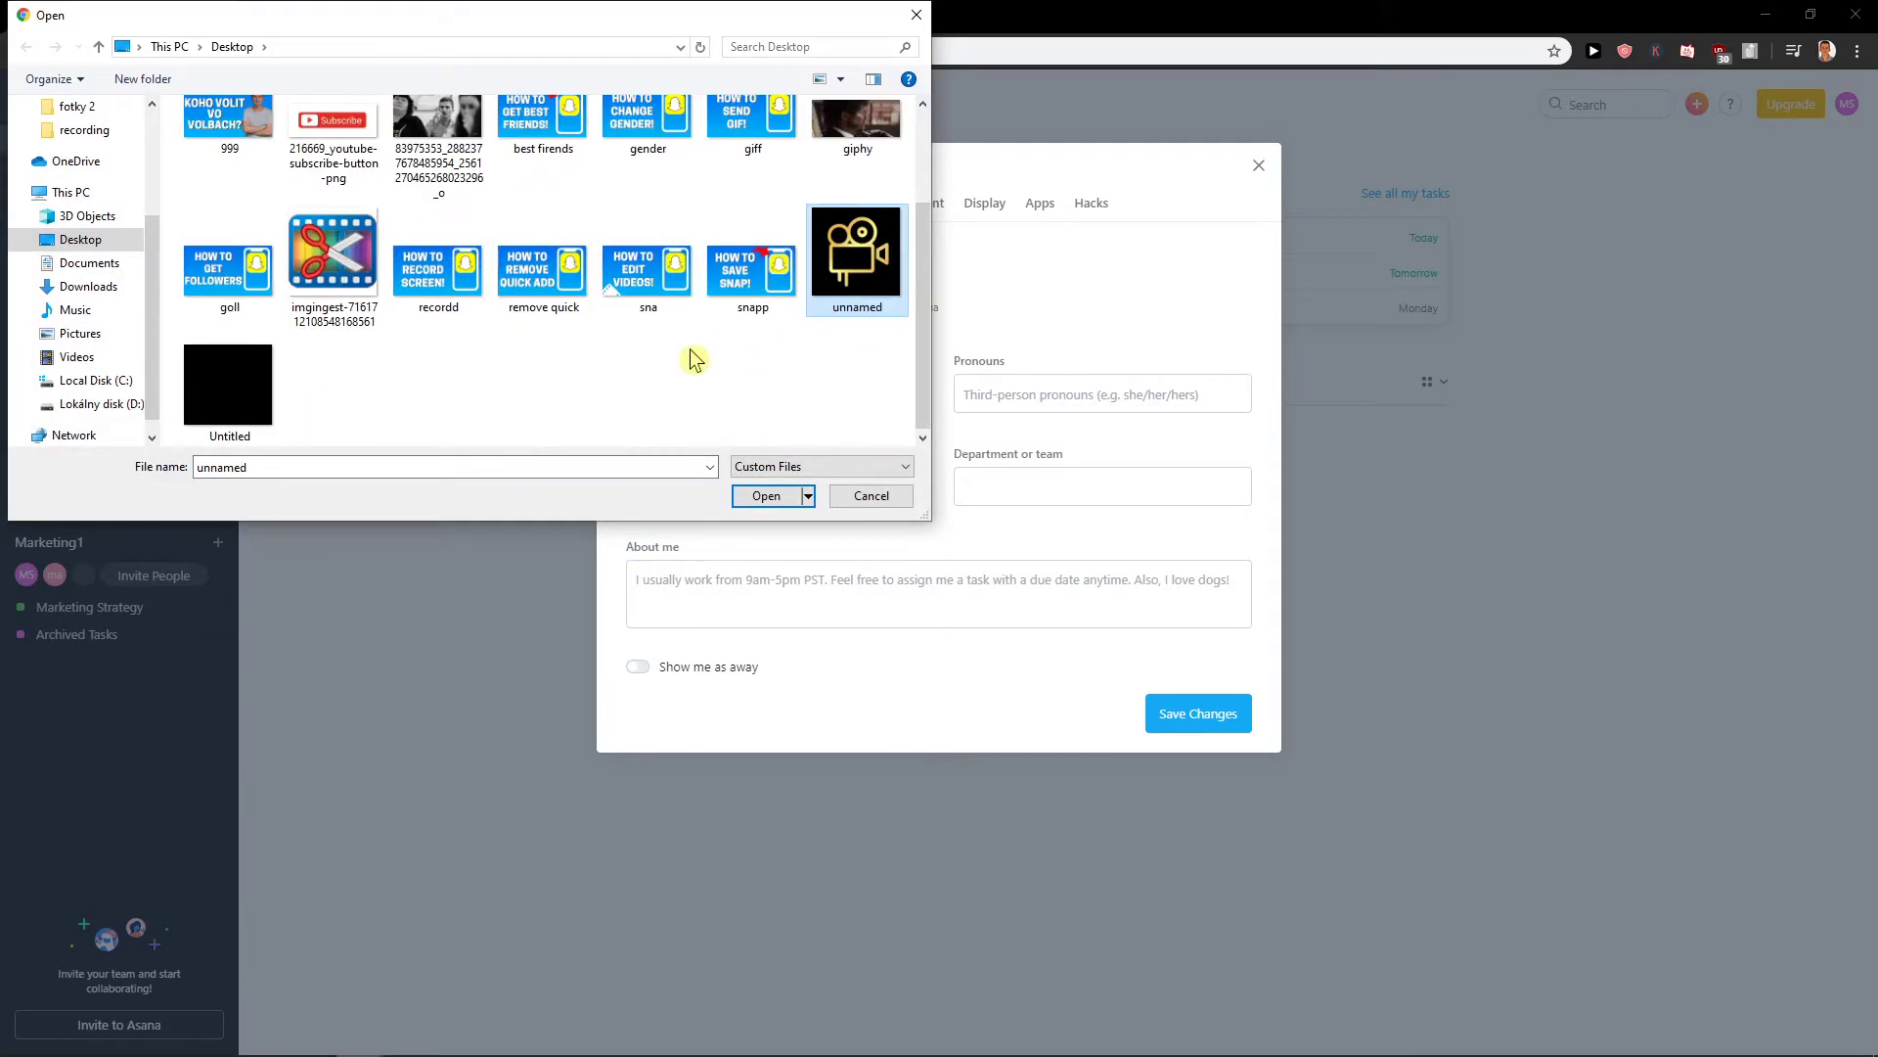
left_click(218, 409)
double_click(217, 409)
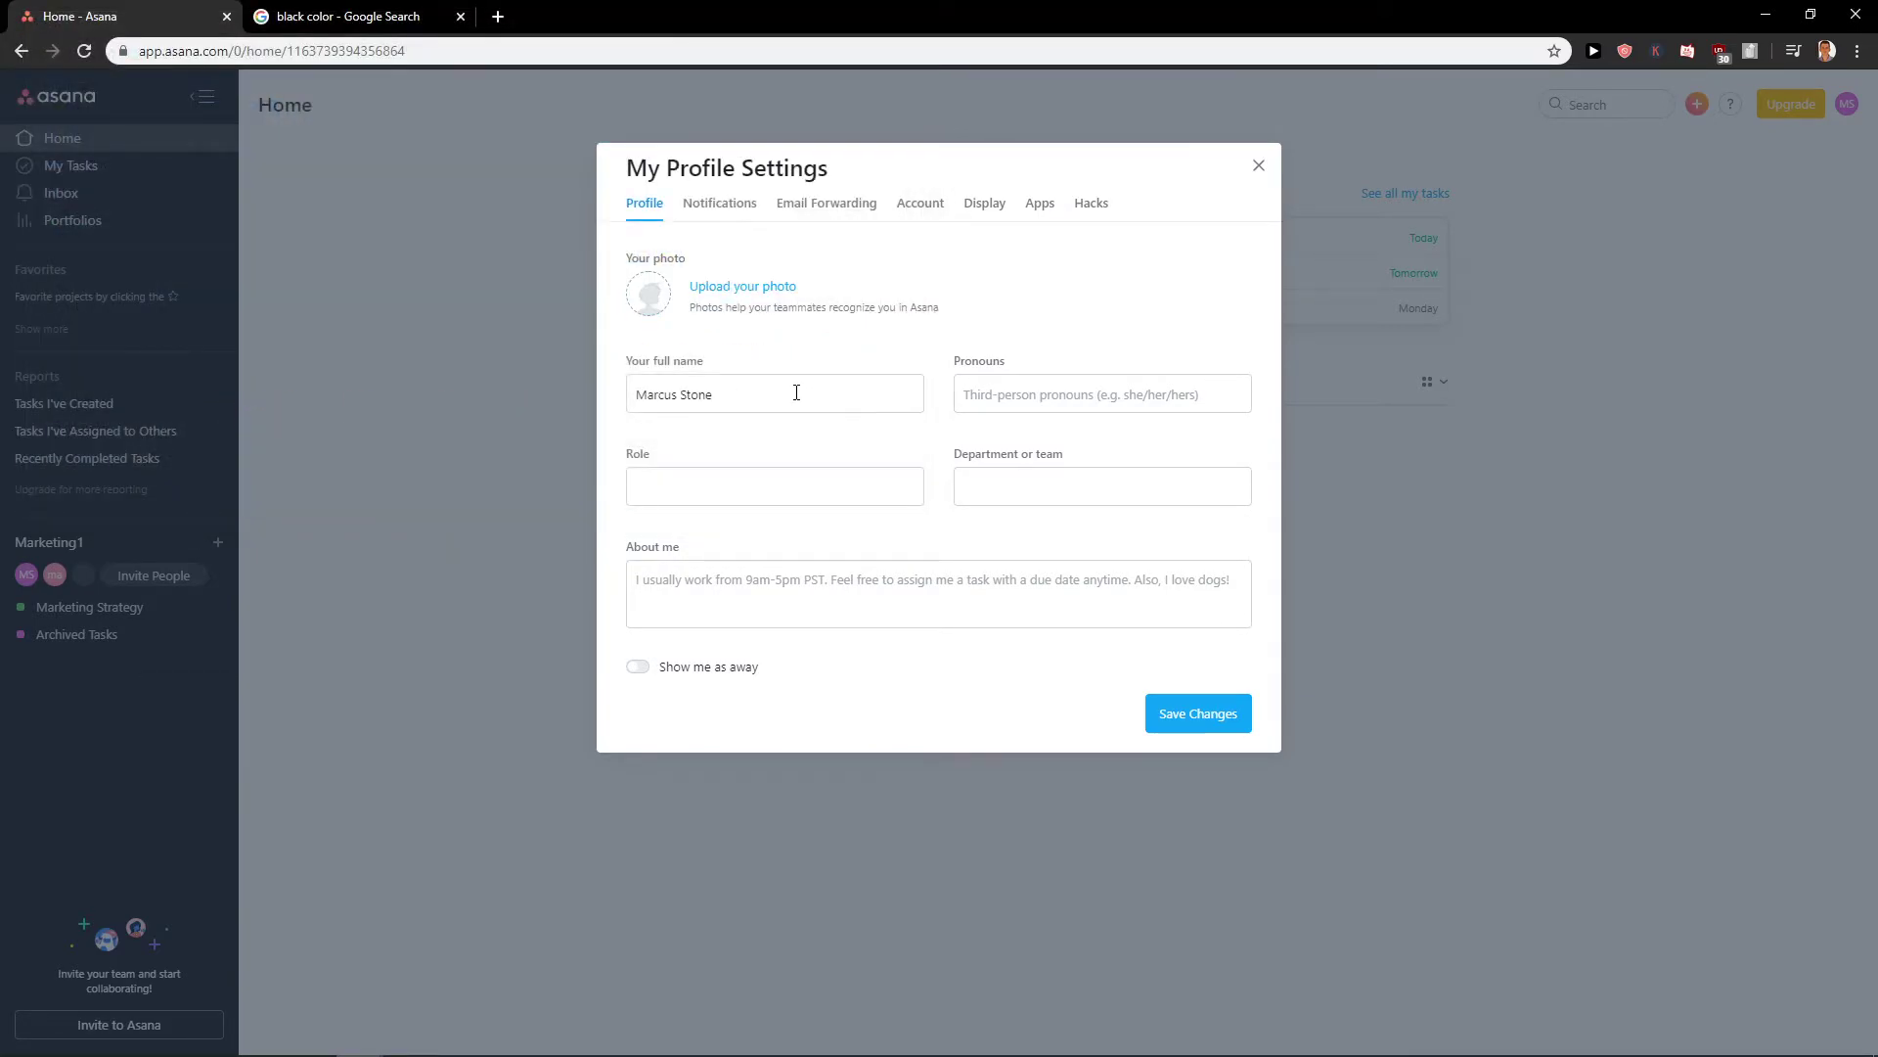
left_click(1175, 722)
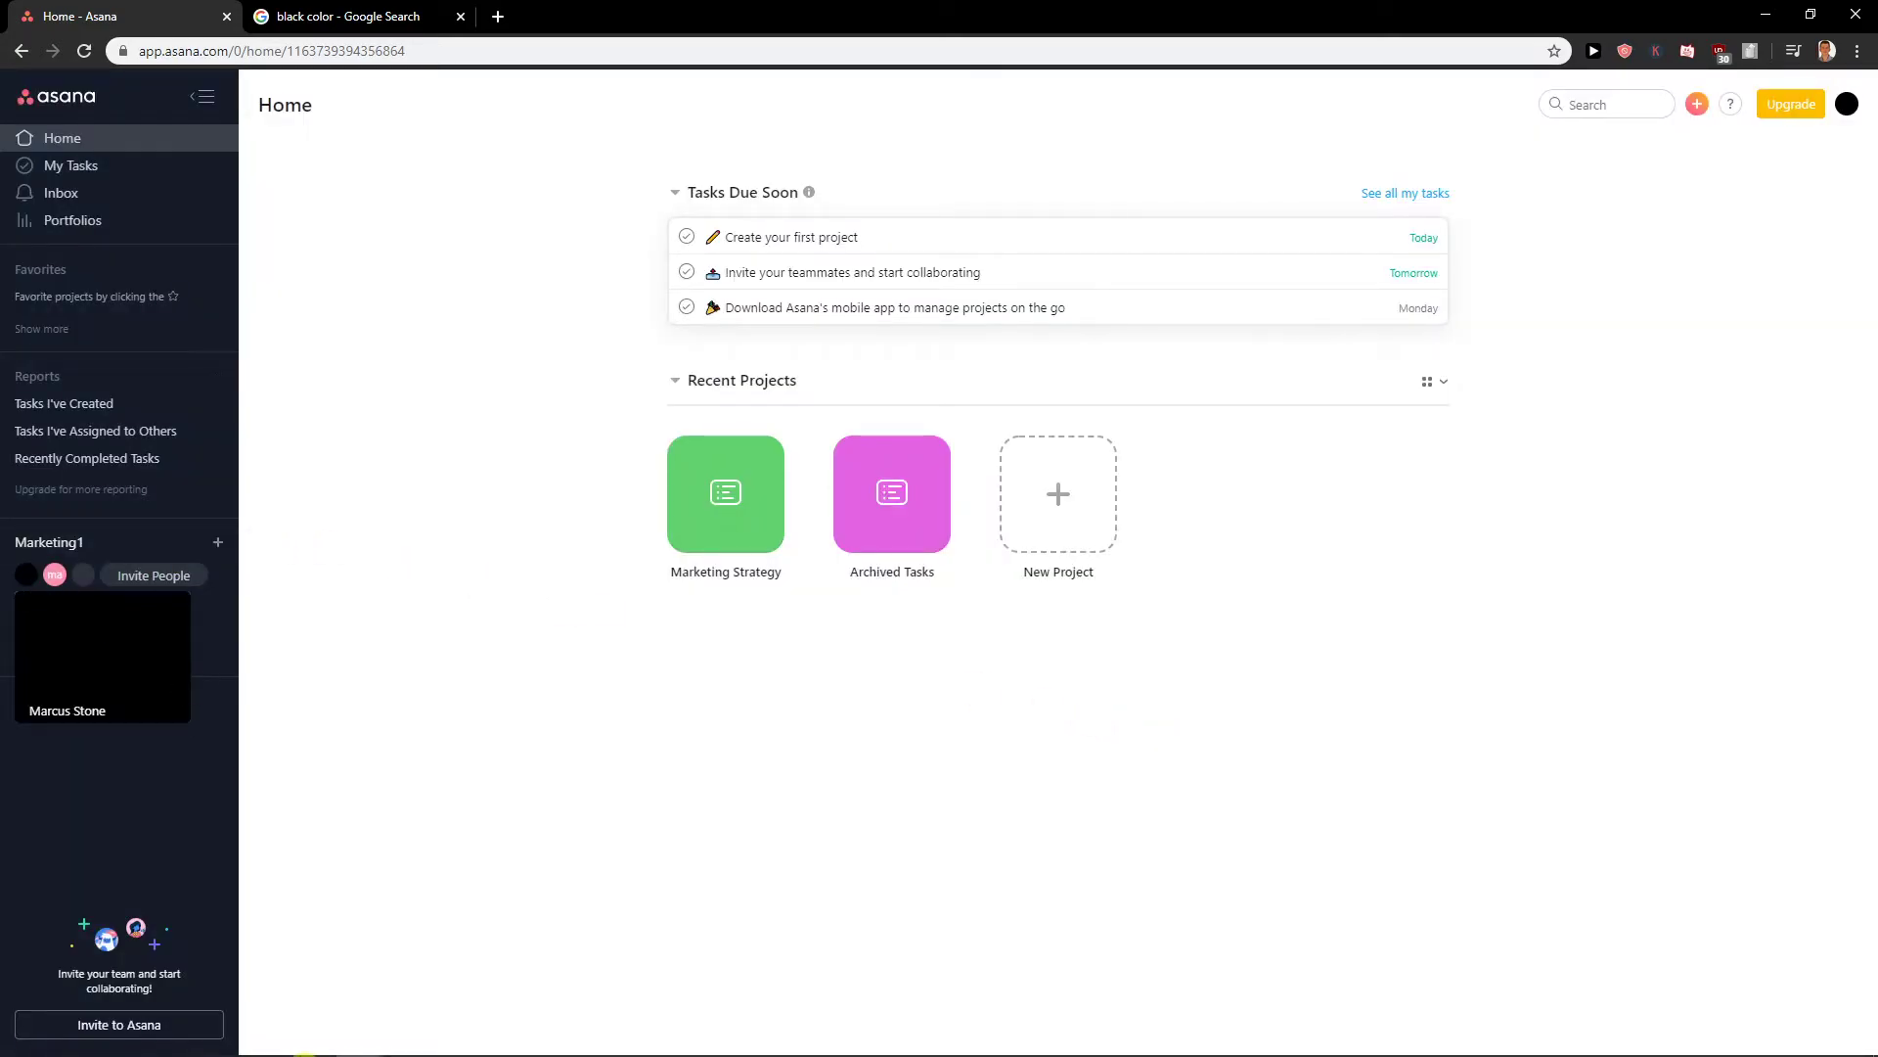
Refill the Paint canvas yellow and save the image
left_click(506, 1039)
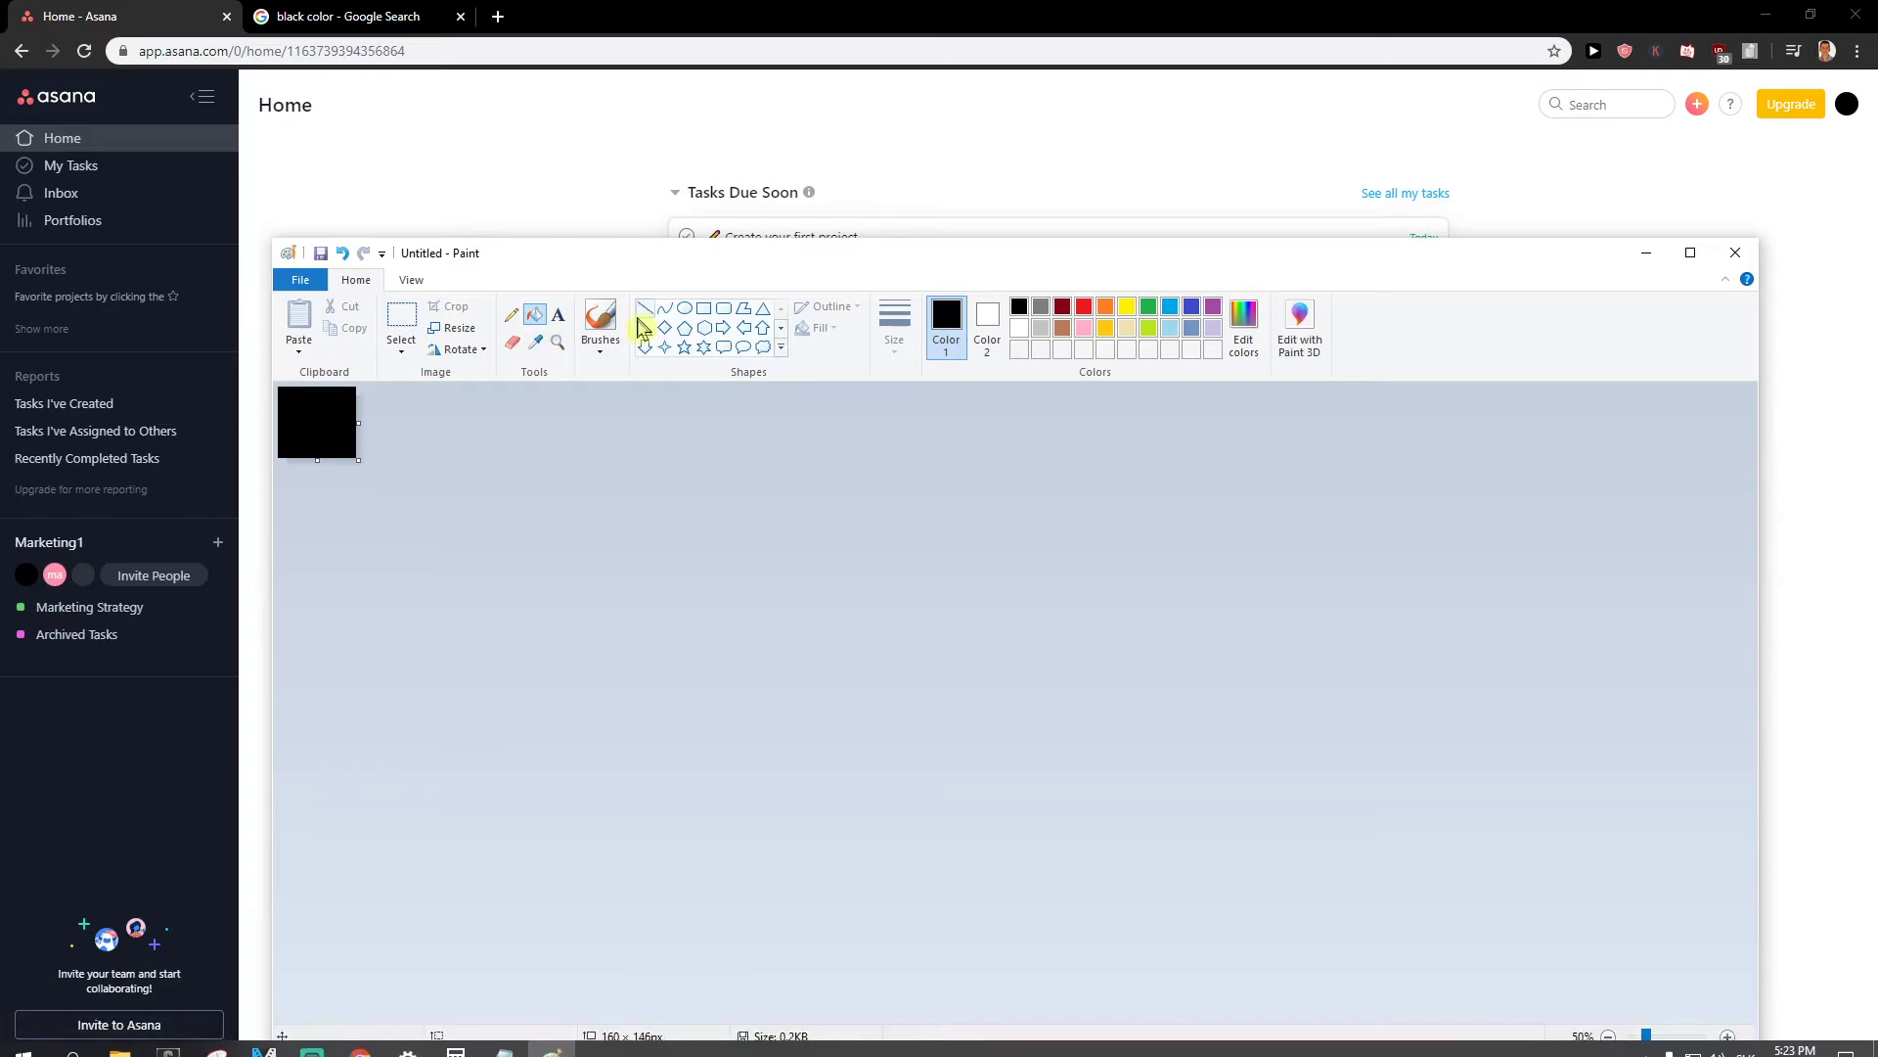
left_click(1125, 306)
left_click(329, 396)
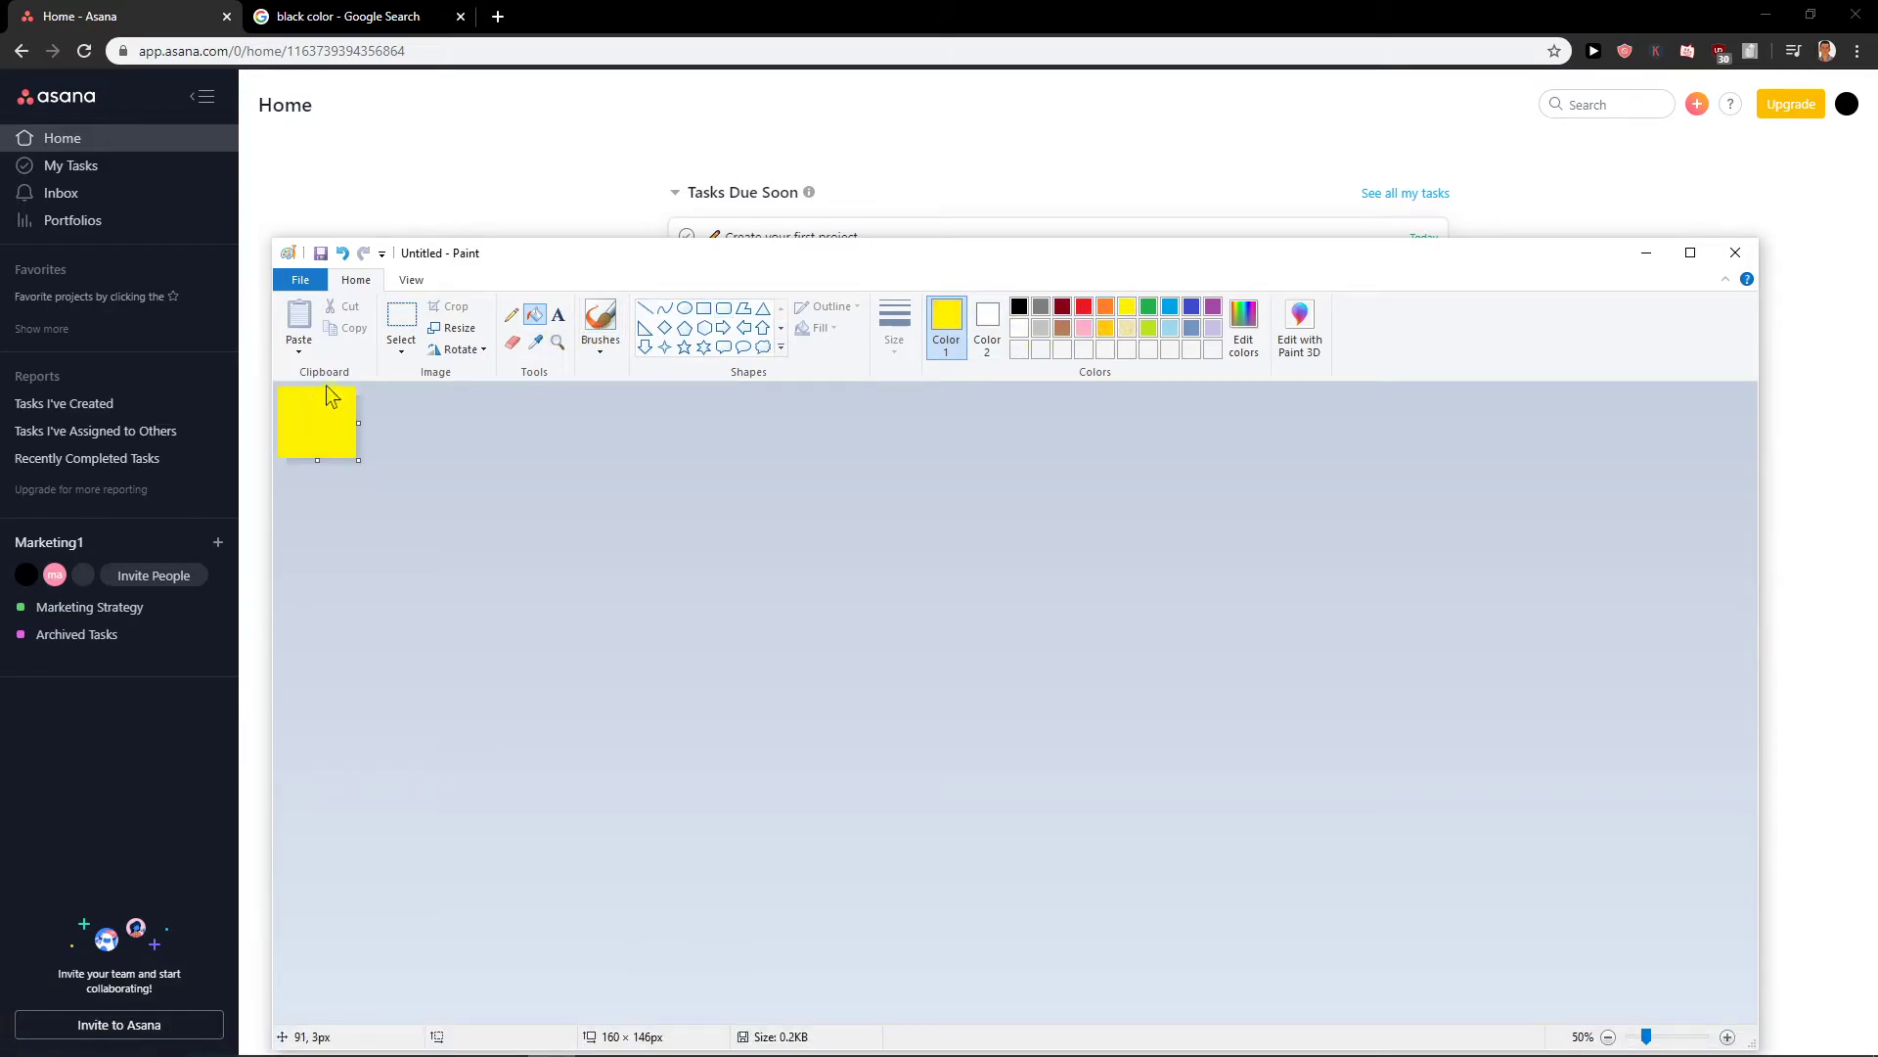
left_click(300, 279)
Upload the yellow image as the new photo in Asana's My Profile Settings
left_click(459, 135)
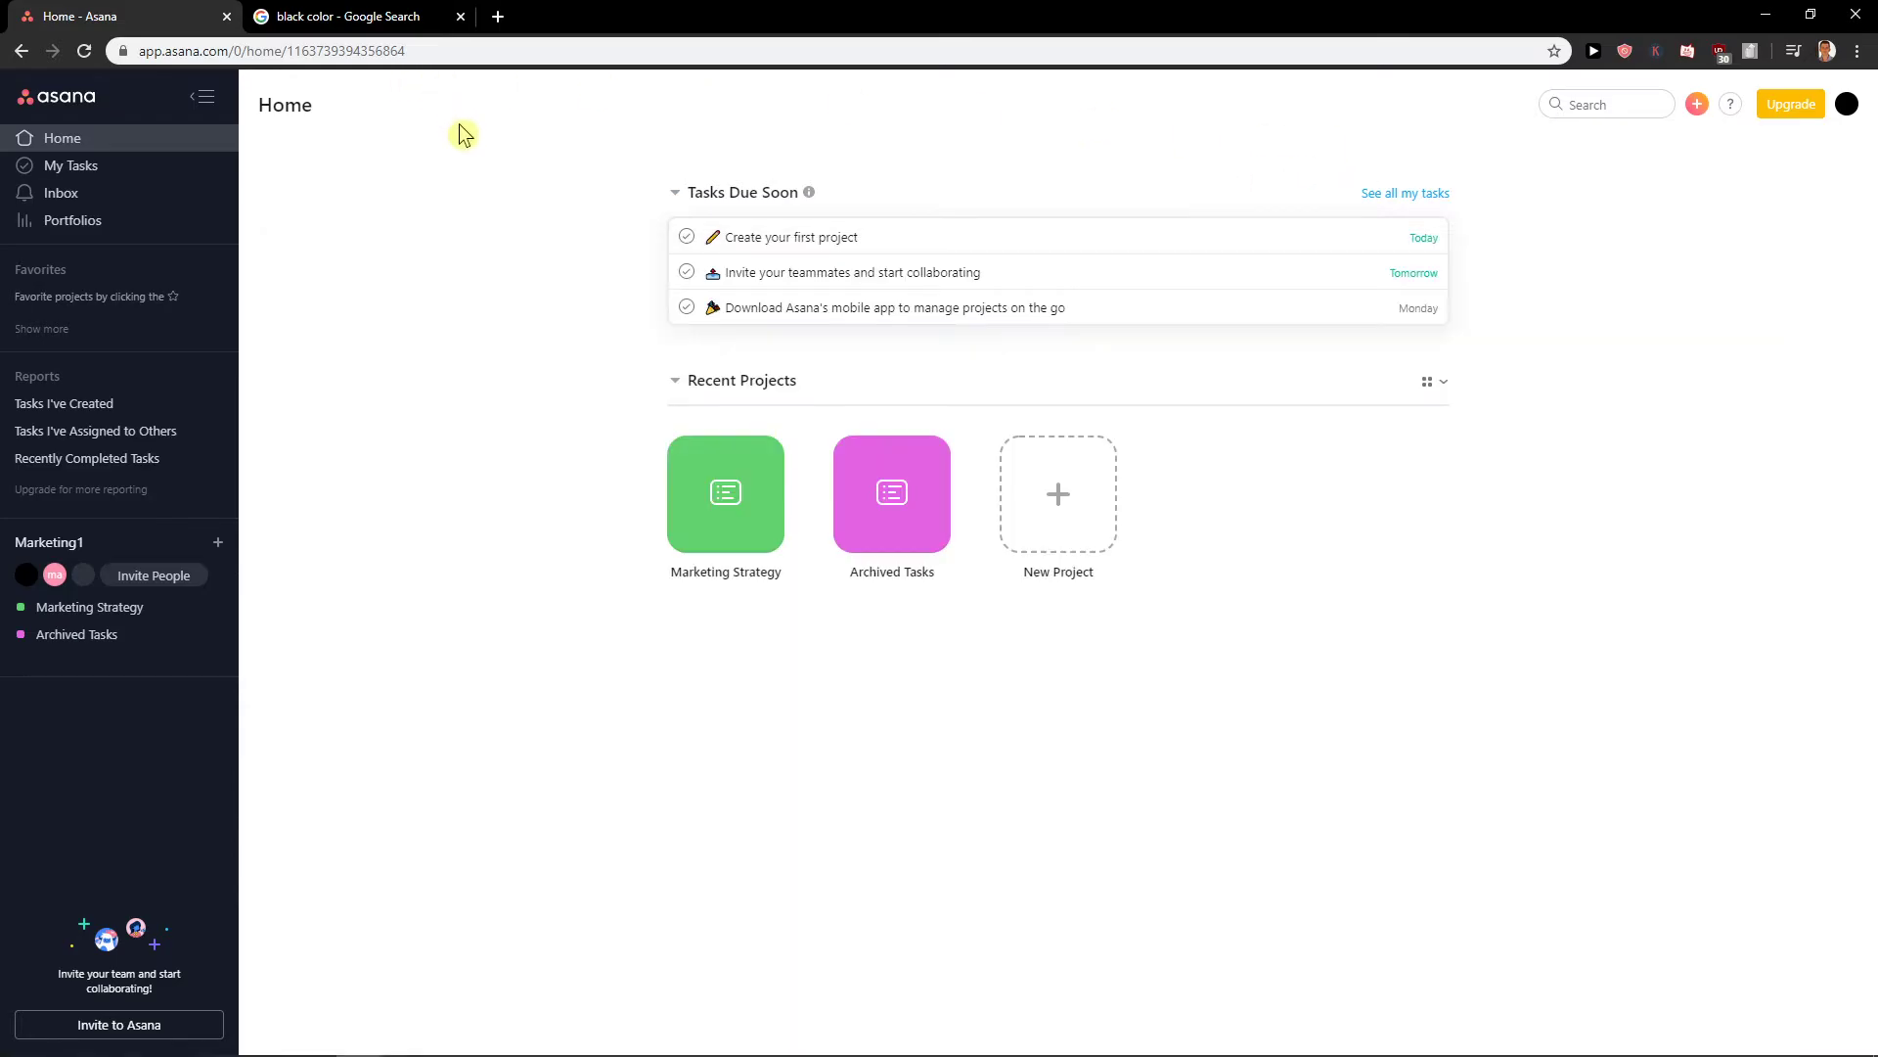
left_click(1846, 103)
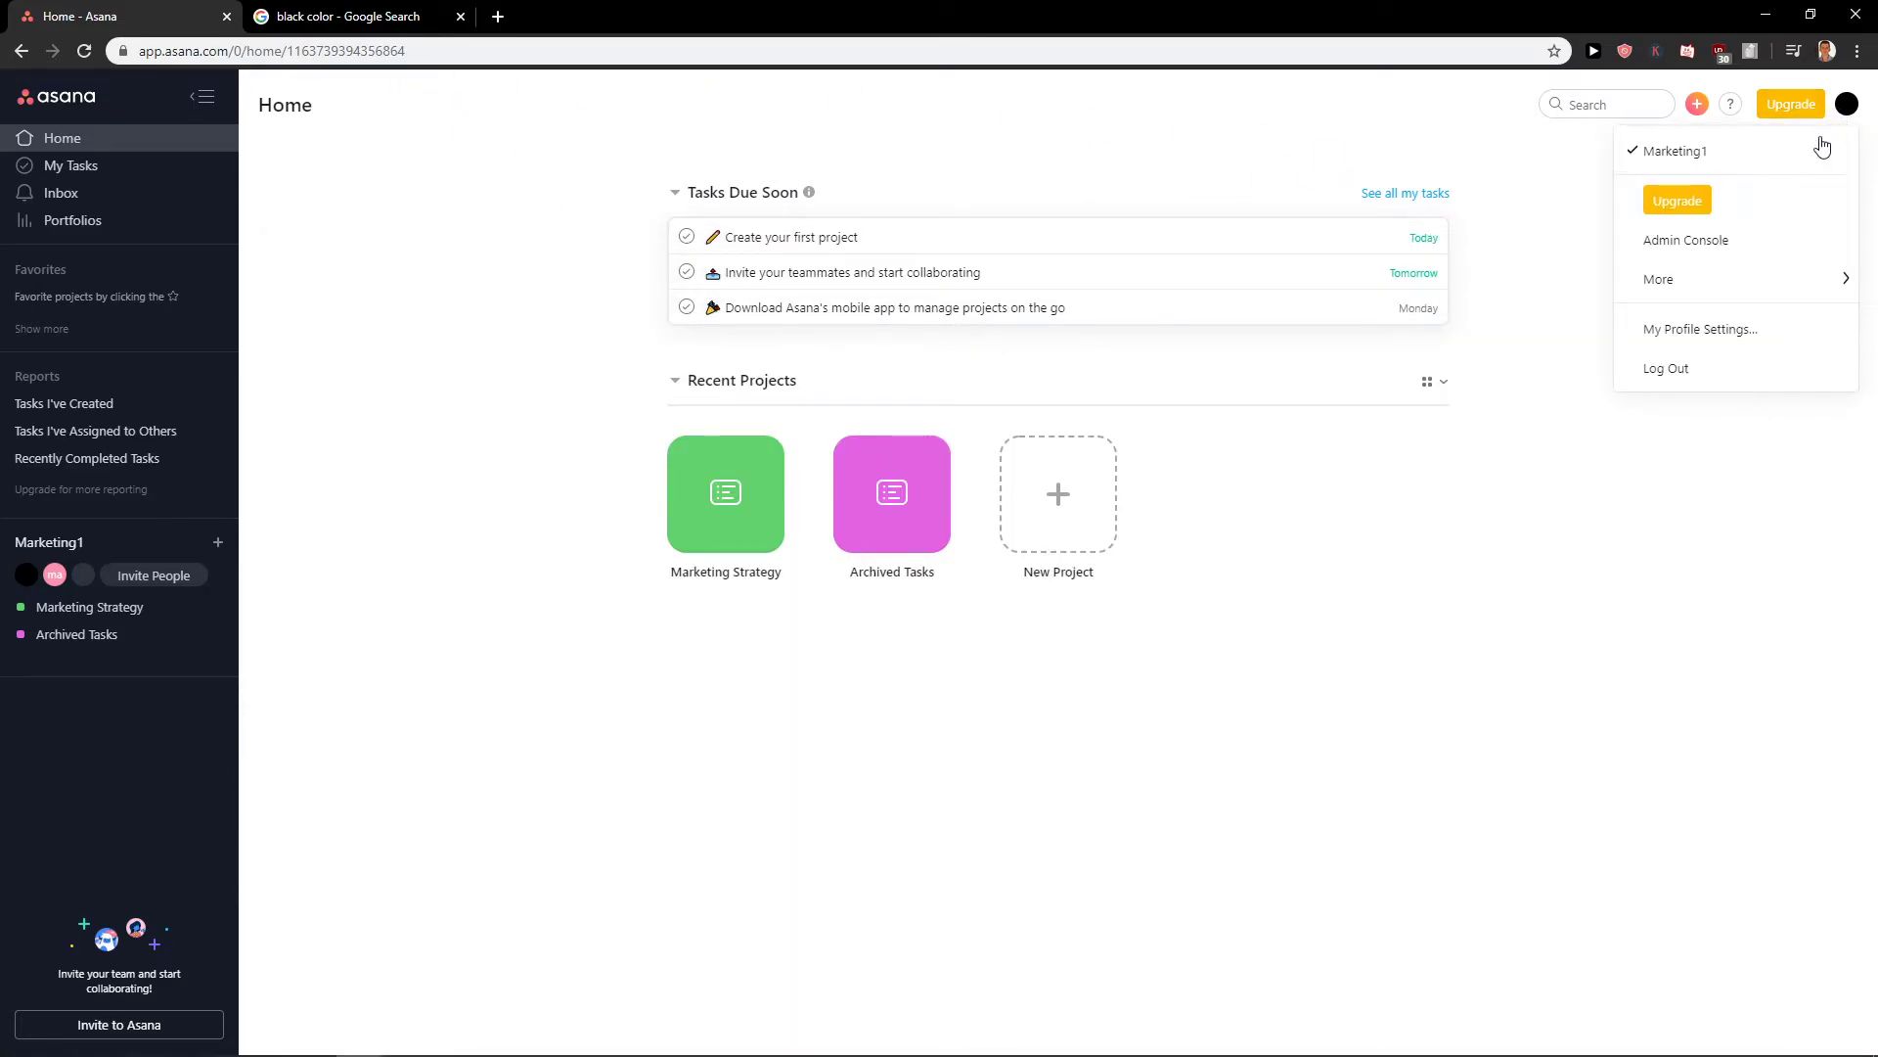
left_click(1697, 325)
left_click(715, 291)
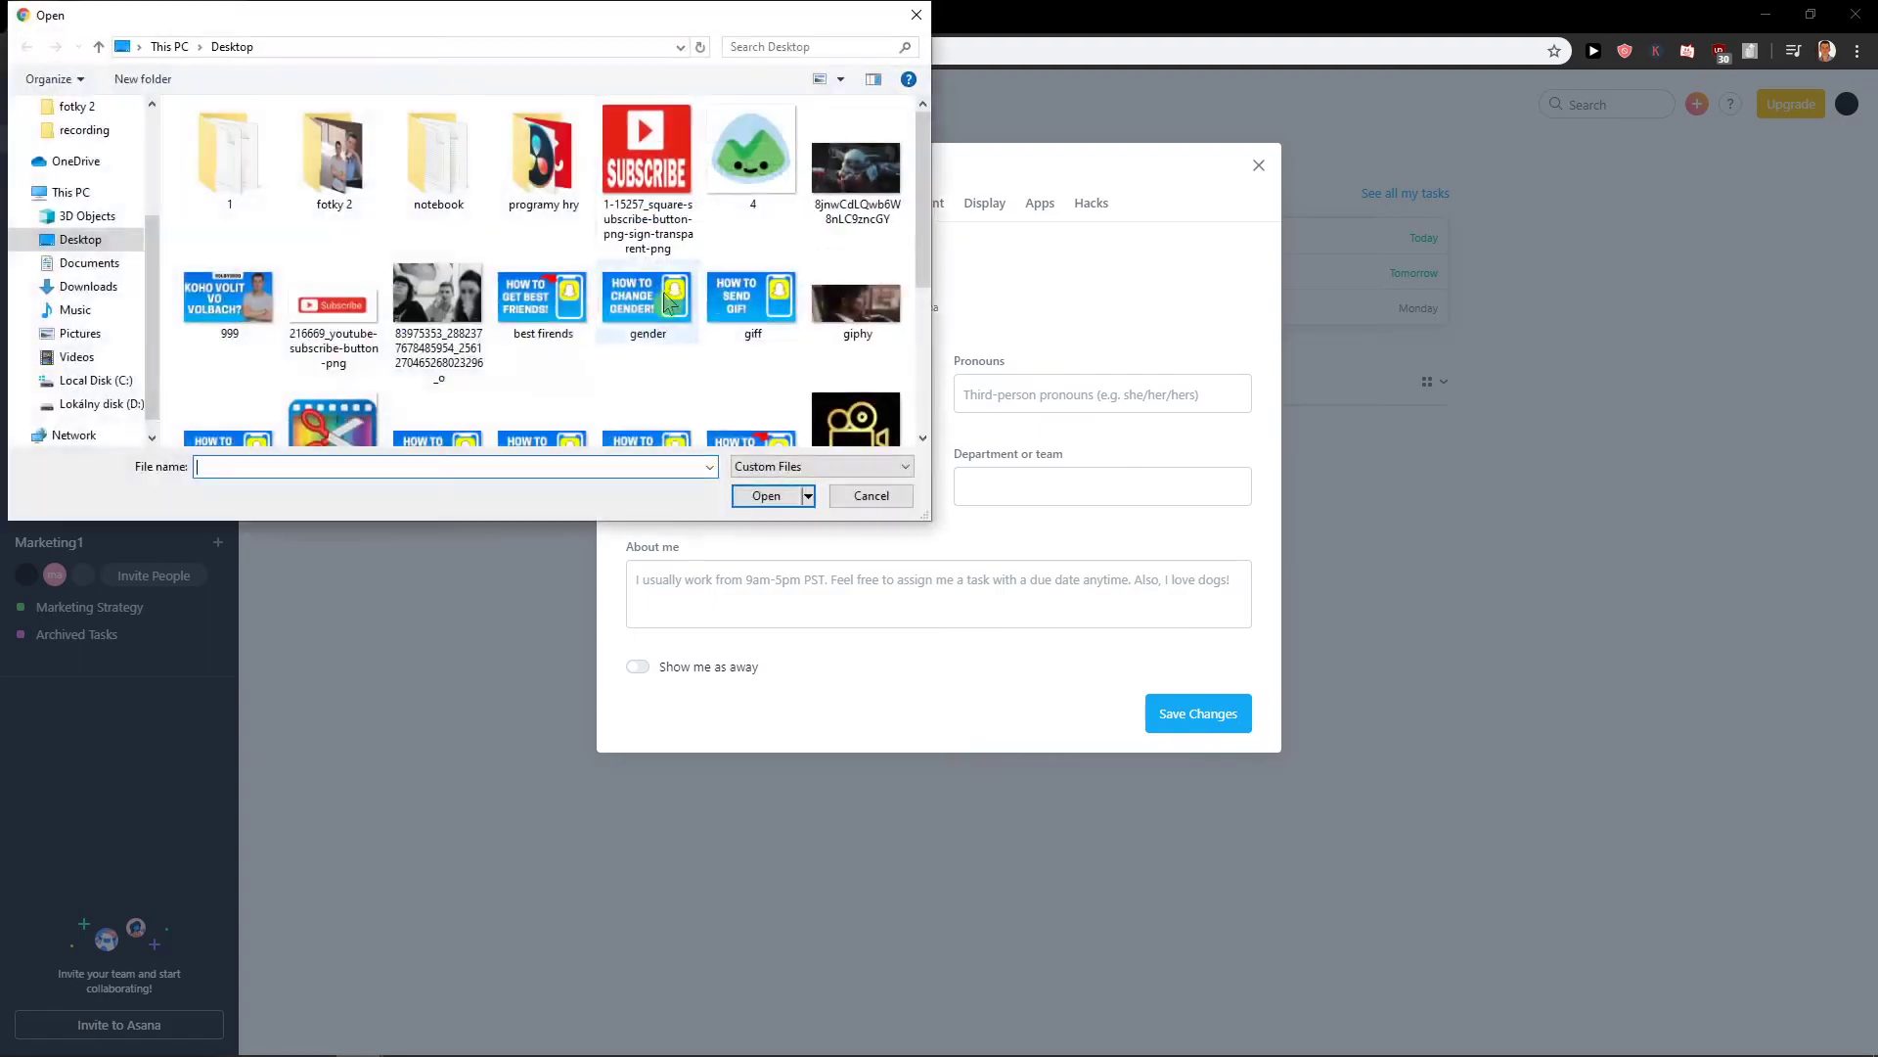
scroll(668, 300, "down", 2)
double_click(230, 384)
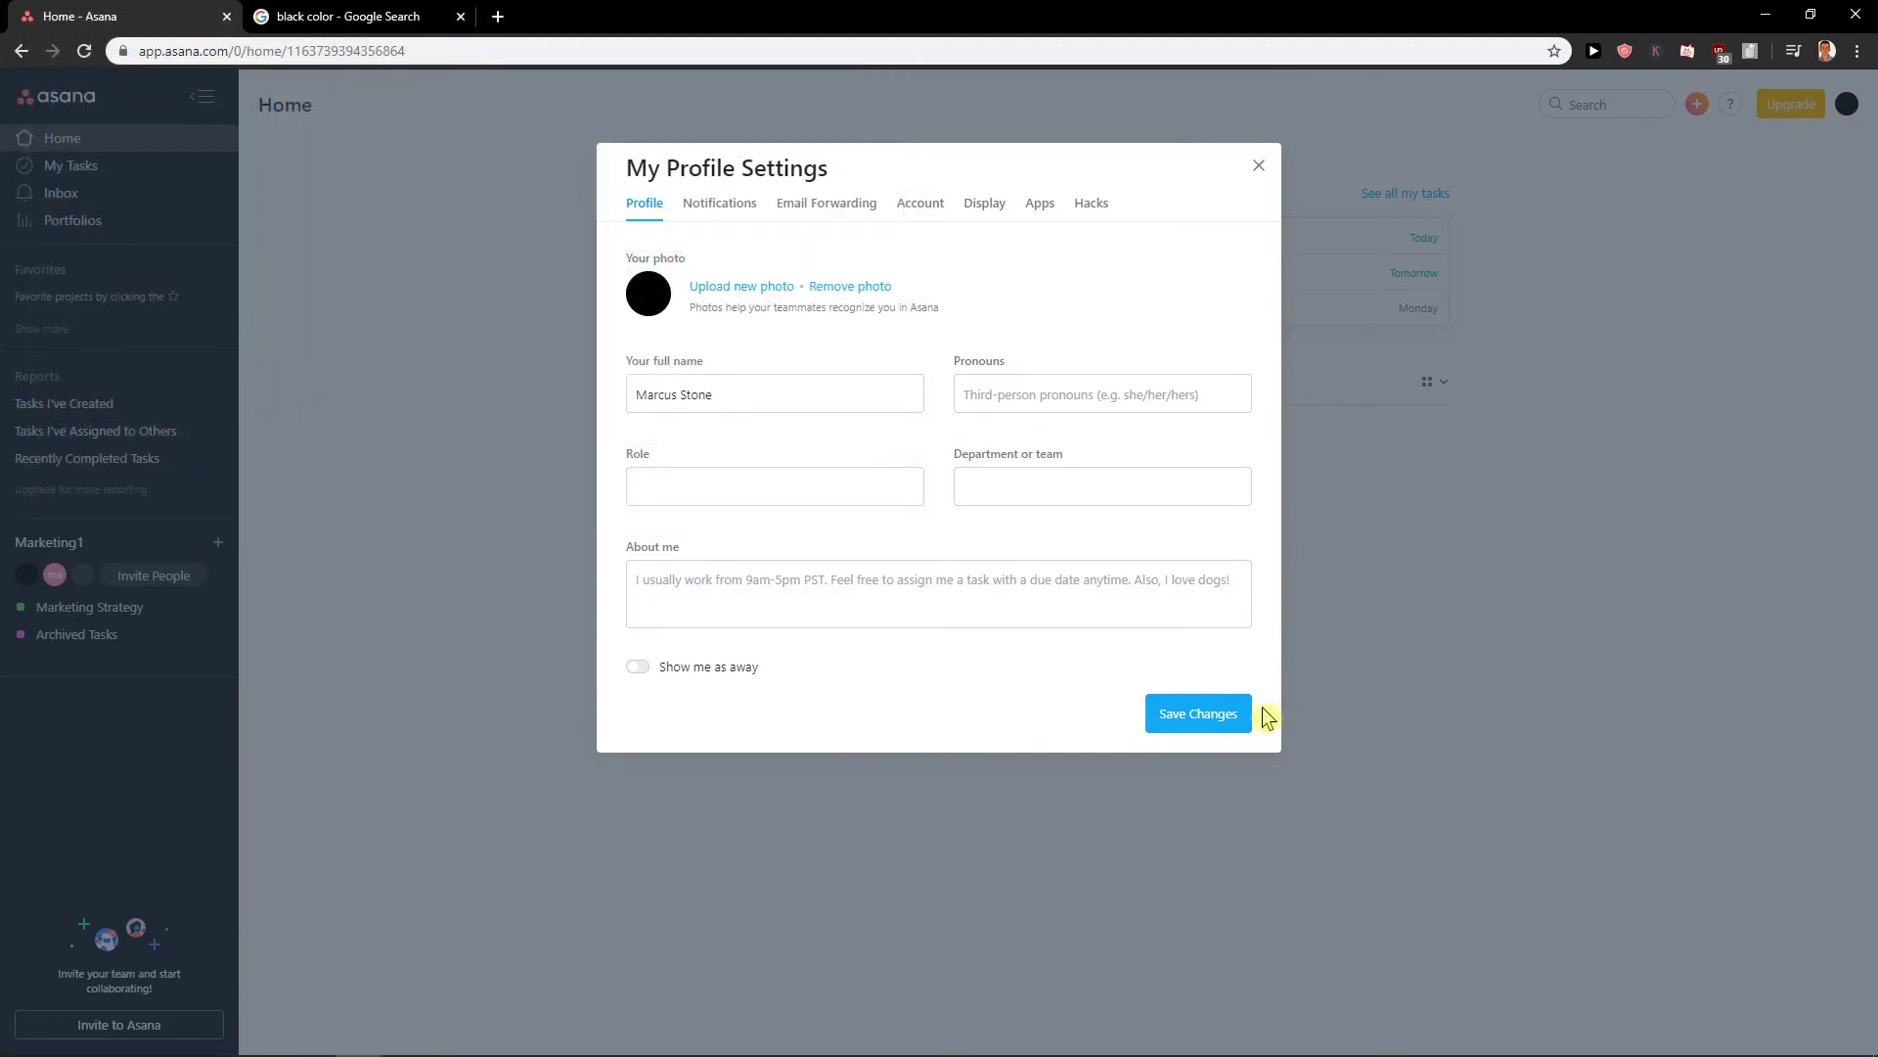
left_click(1213, 713)
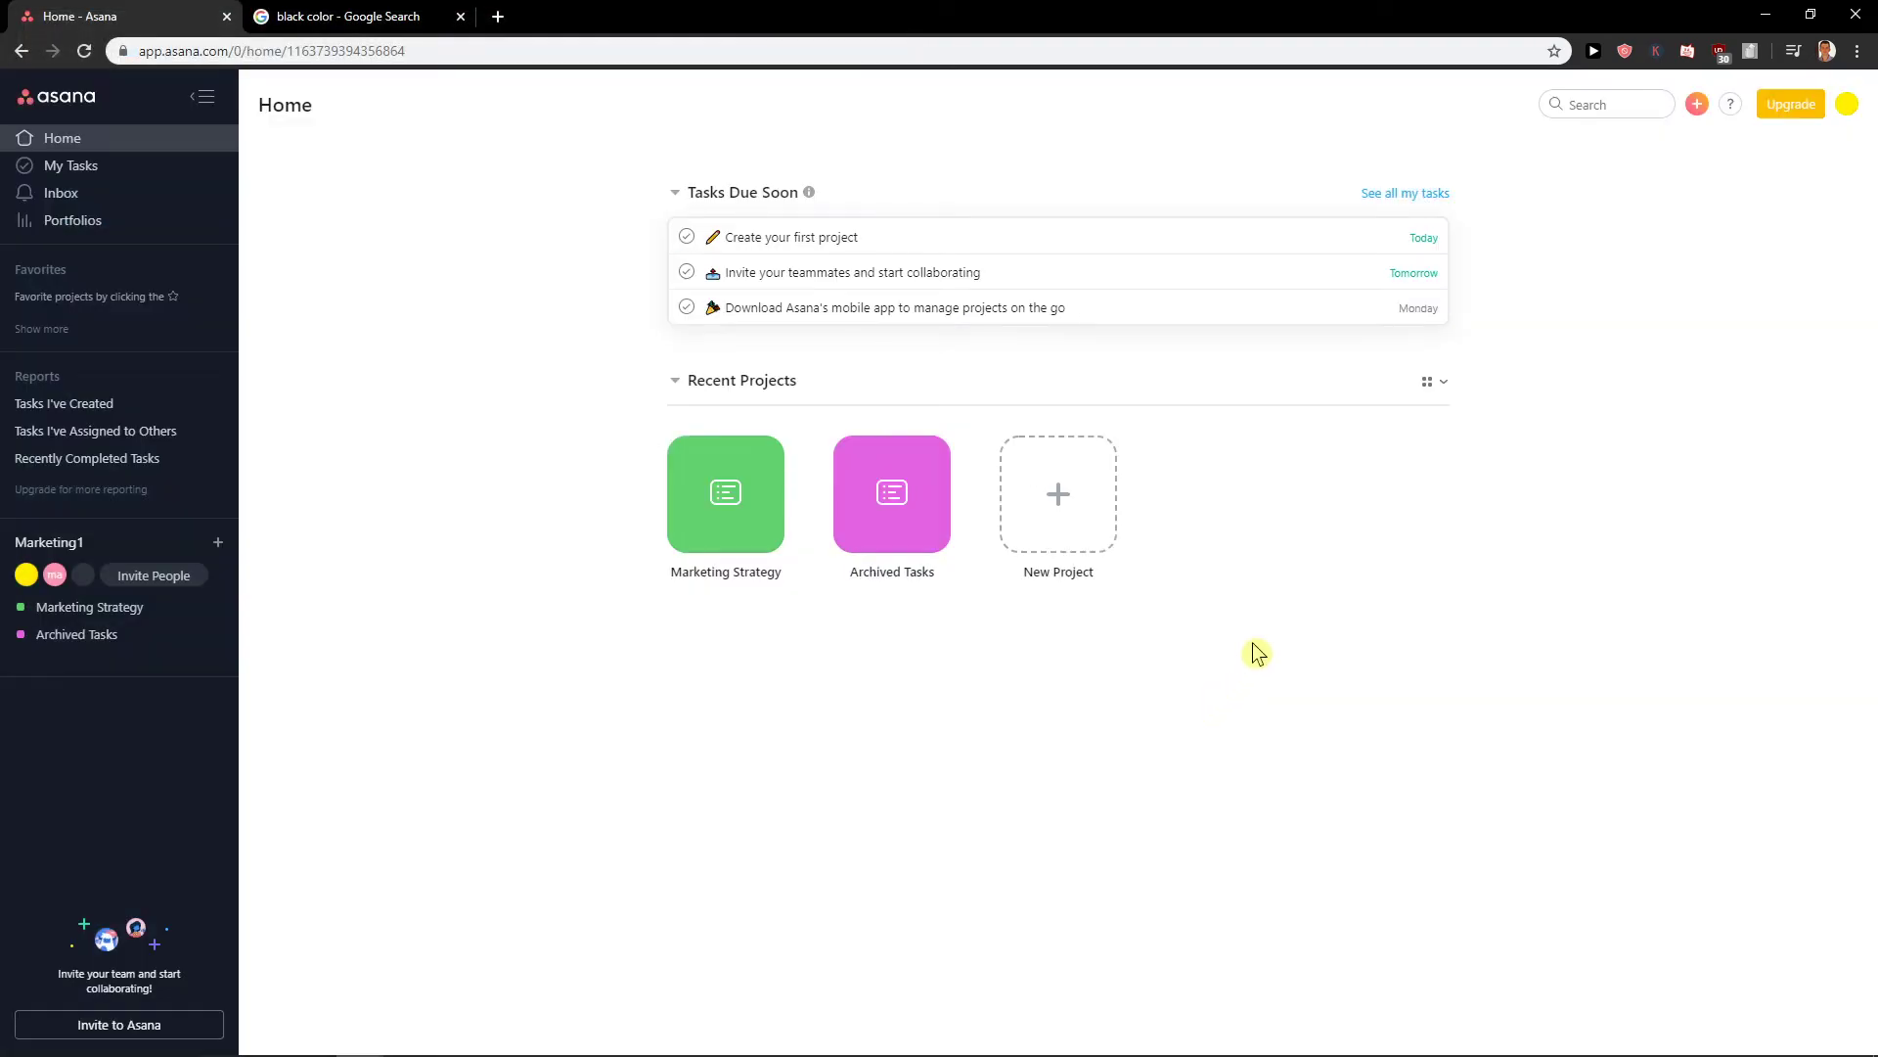